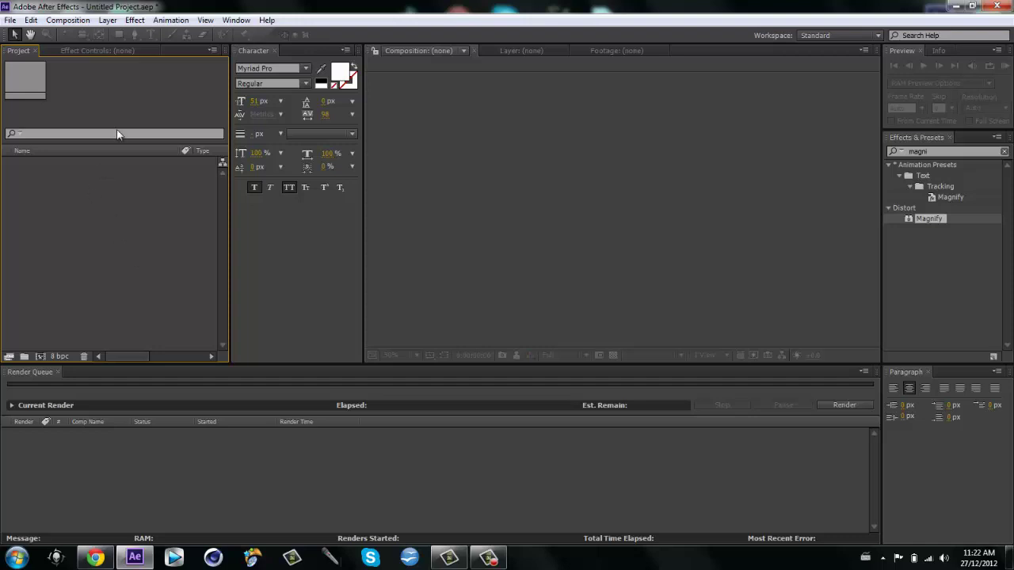
Step: Start a new project, discarding the changes to the current untitled project
left_click(31, 20)
mouse_move(15, 21)
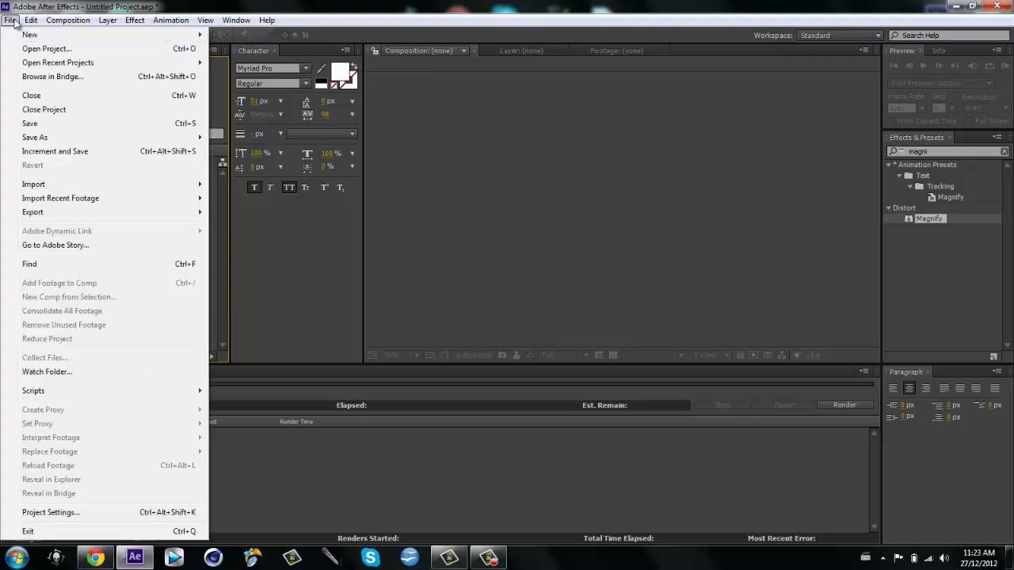
mouse_move(41, 36)
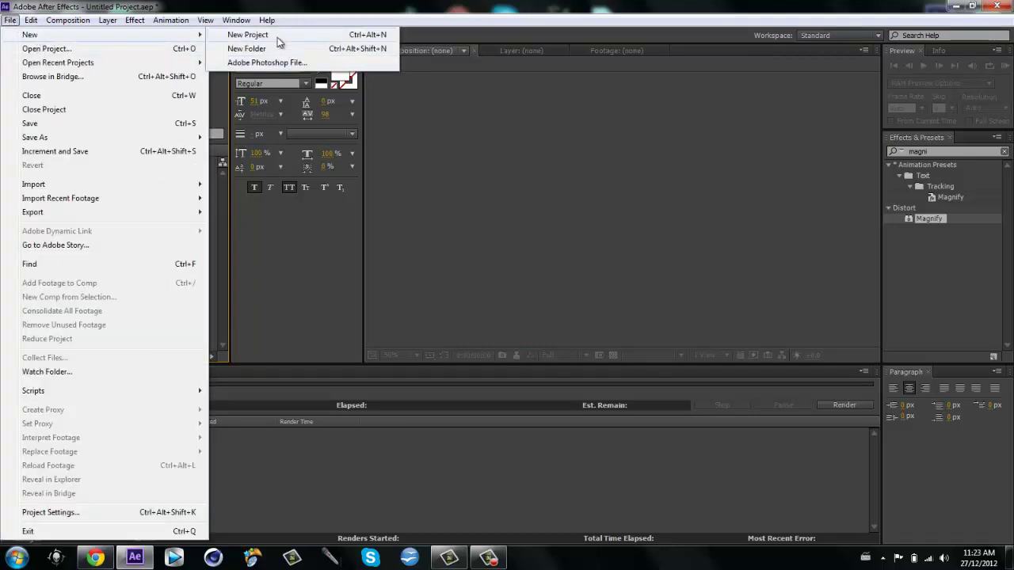
left_click(248, 34)
left_click(541, 294)
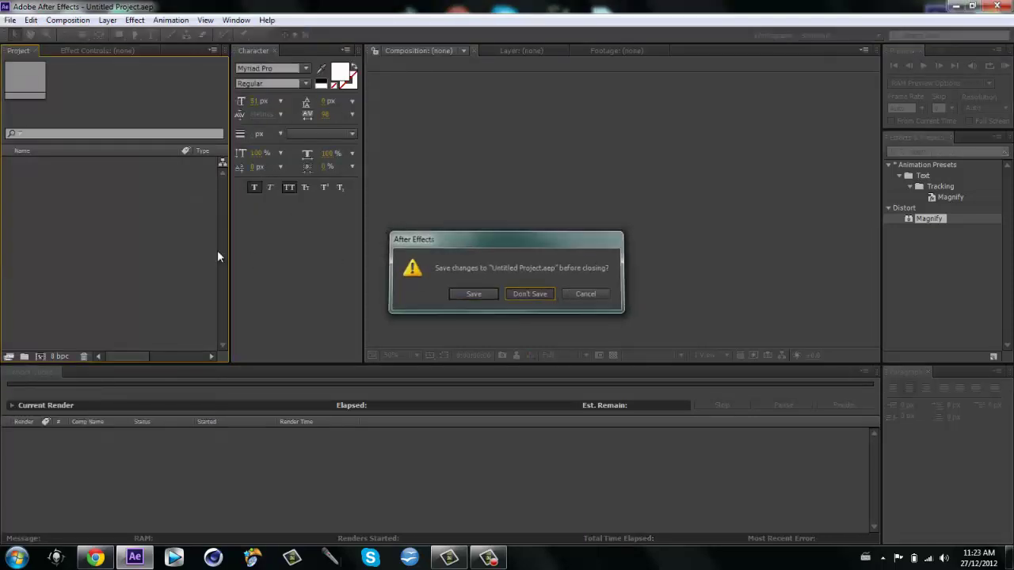
Step: Import the Week 51 Edit clip from the Awesome Edits folder and create a composition from it
double_click(95, 214)
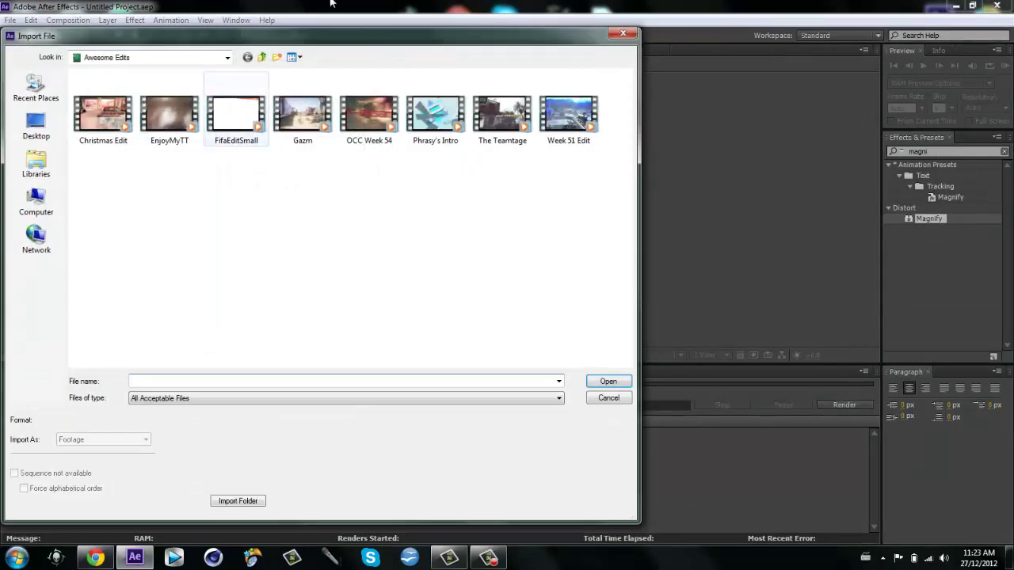
double_click(557, 113)
left_click_drag(67, 162, 38, 354)
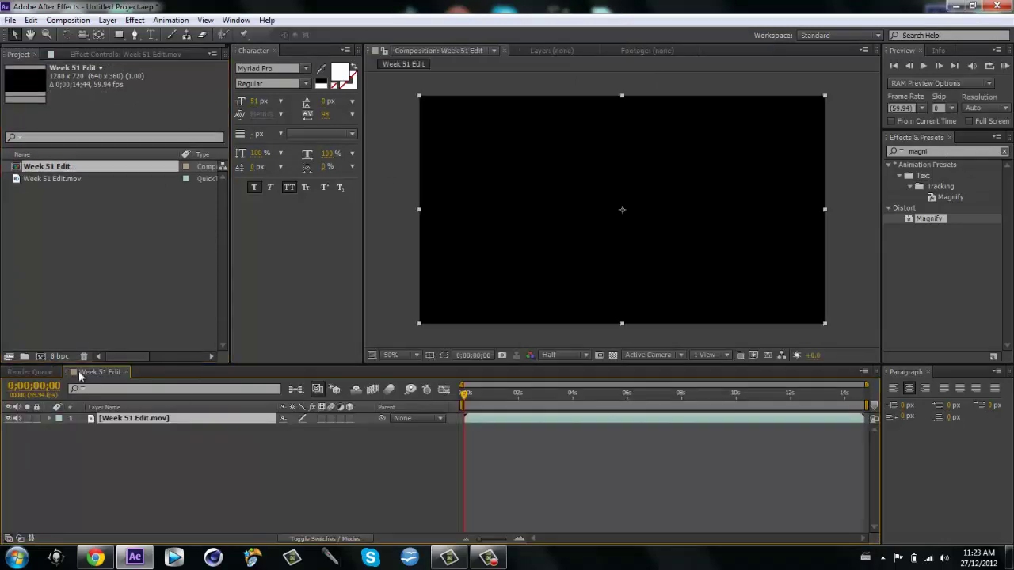
Step: Search the effects for "bass" and apply Bass & Treble to the Week 51 Edit.mov layer
left_click_drag(476, 394, 438, 396)
left_click_drag(466, 394, 557, 395)
left_click(941, 151)
type("bass")
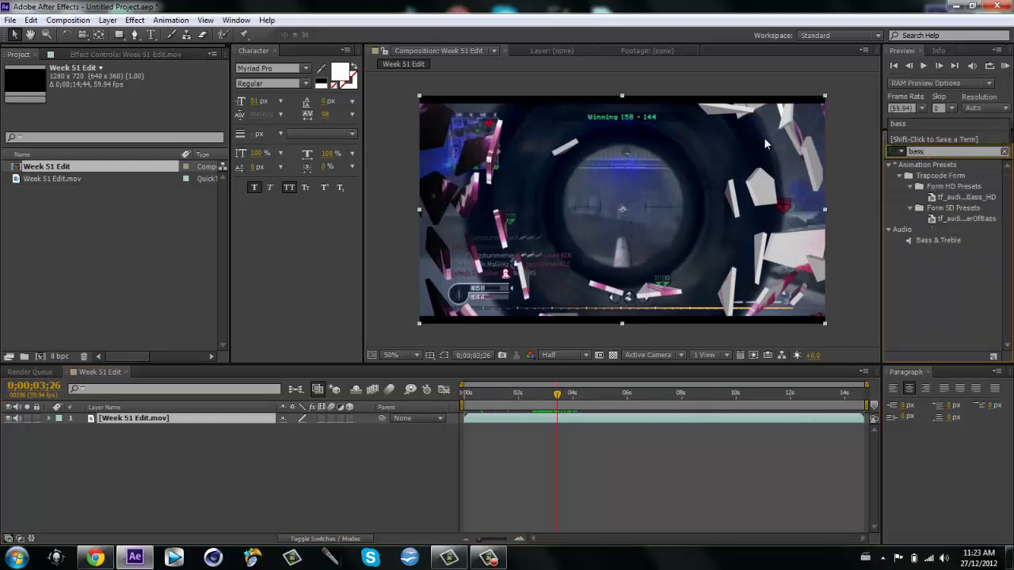
left_click_drag(940, 241, 571, 202)
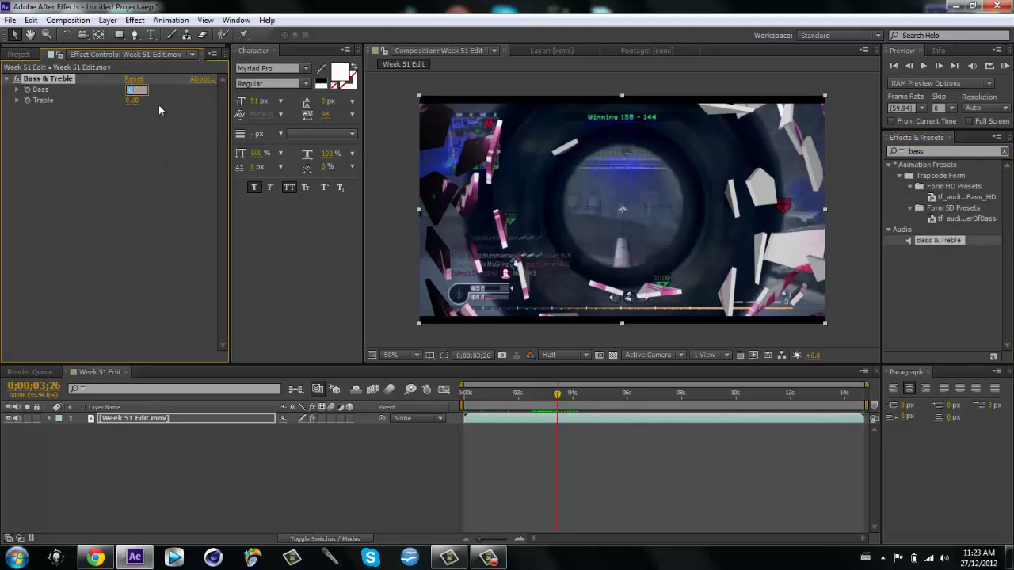
Step: Set the Bass & Treble effect's Bass to 50 and its Treble to -100
type("50")
left_click_drag(136, 107, 83, 94)
left_click_drag(132, 101, 101, 97)
Step: Convert the Week 51 Edit.mov layer's audio to keyframes with the Keyframe Assistant
right_click(506, 422)
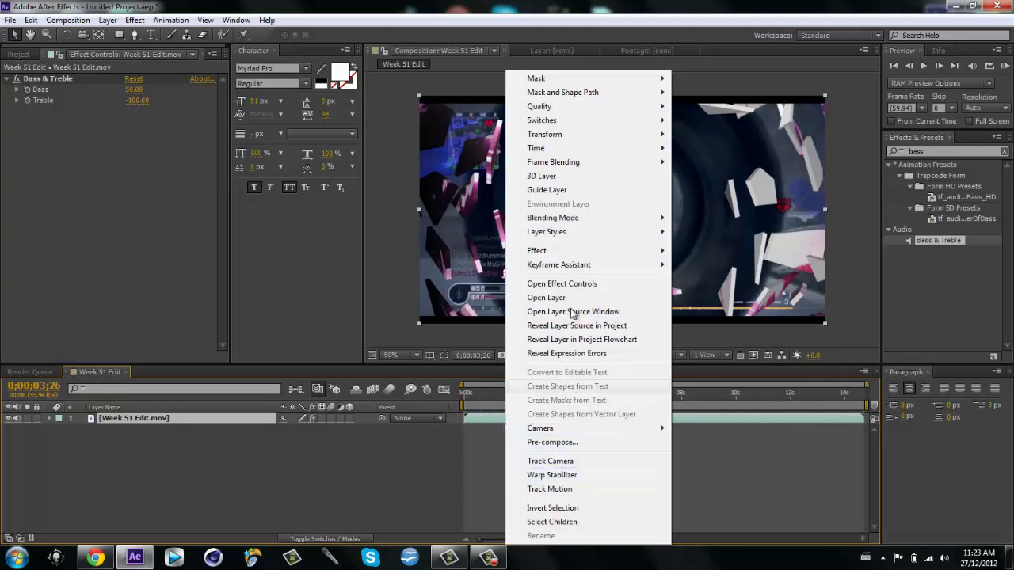
mouse_move(576, 267)
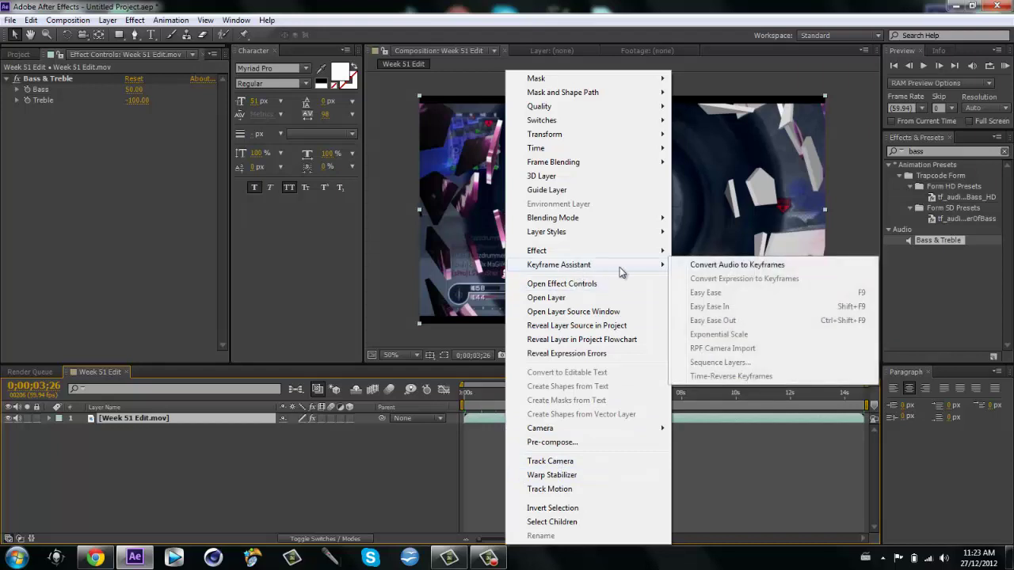
left_click(713, 266)
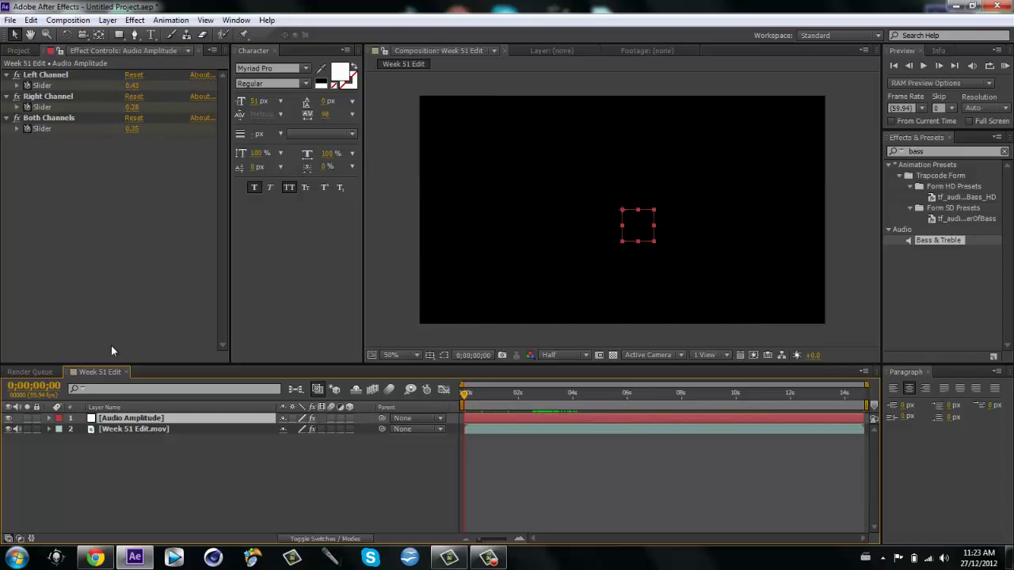
Step: Delete the Left Channel and Right Channel effects from the Audio Amplitude layer, keeping only Both Channels
left_click(78, 74)
key("Delete")
left_click(68, 76)
key("Delete")
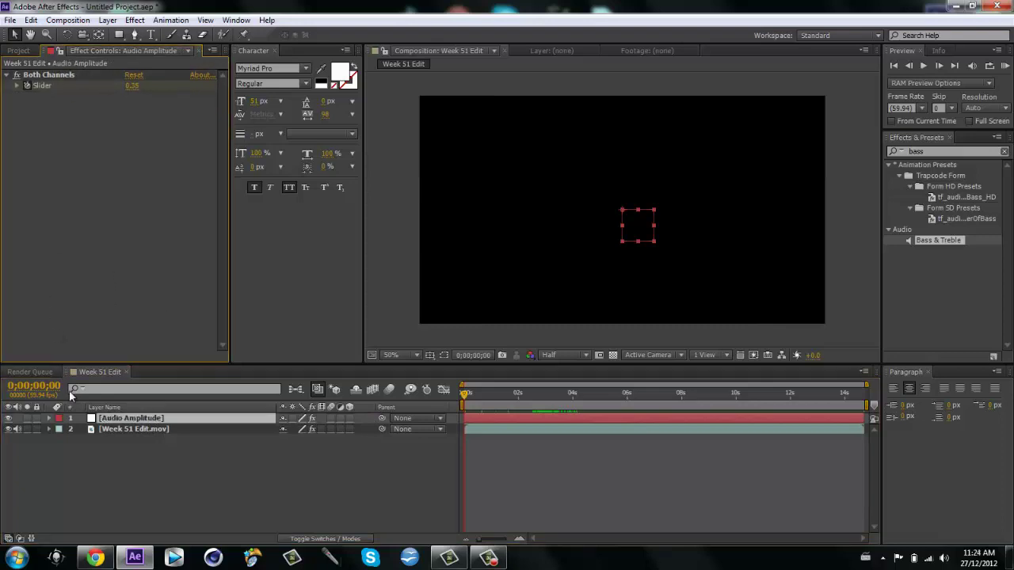
Step: Remove the Bass & Treble effect from the Week 51 Edit.mov layer
left_click(121, 429)
left_click(56, 77)
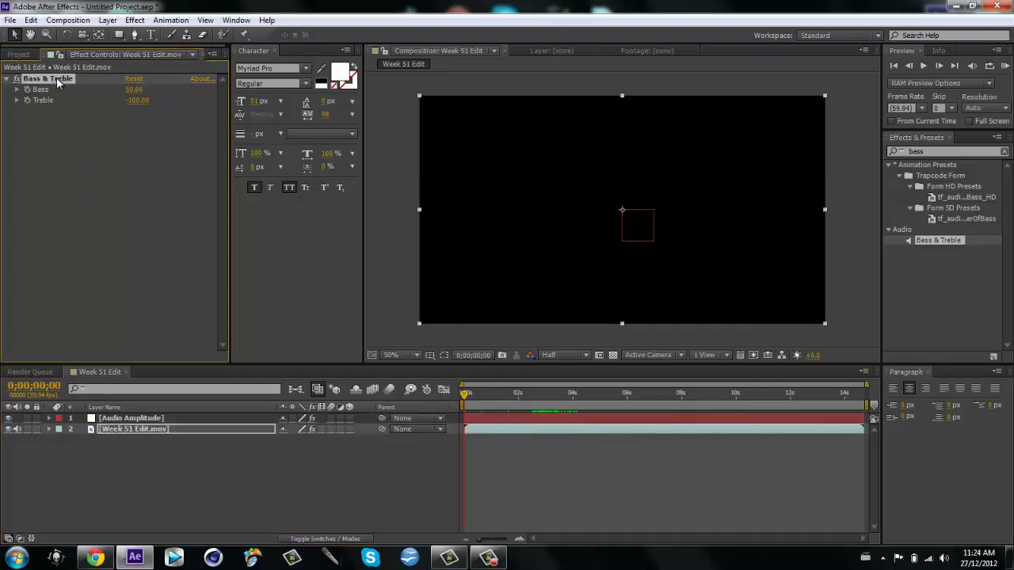
key("Delete")
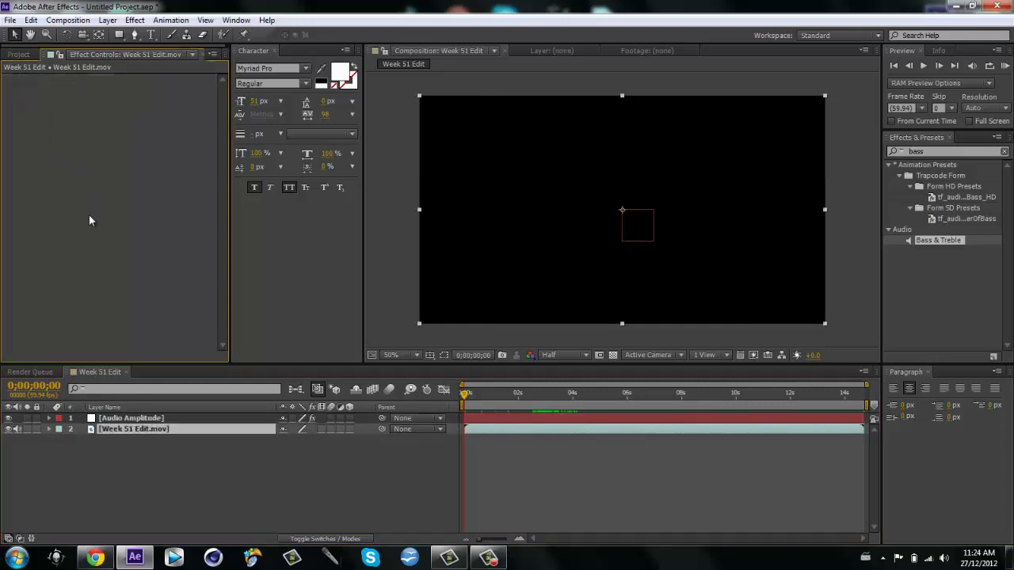
Step: Reveal the Audio Amplitude layer's Both Channels slider keyframes and examine the low and high values in the Graph Editor
left_click(123, 418)
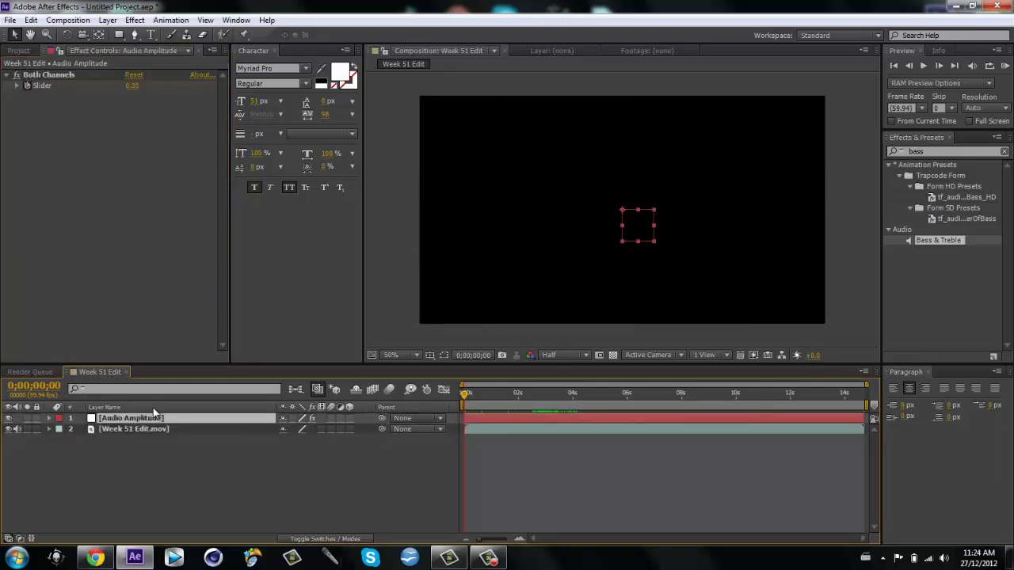
key("u")
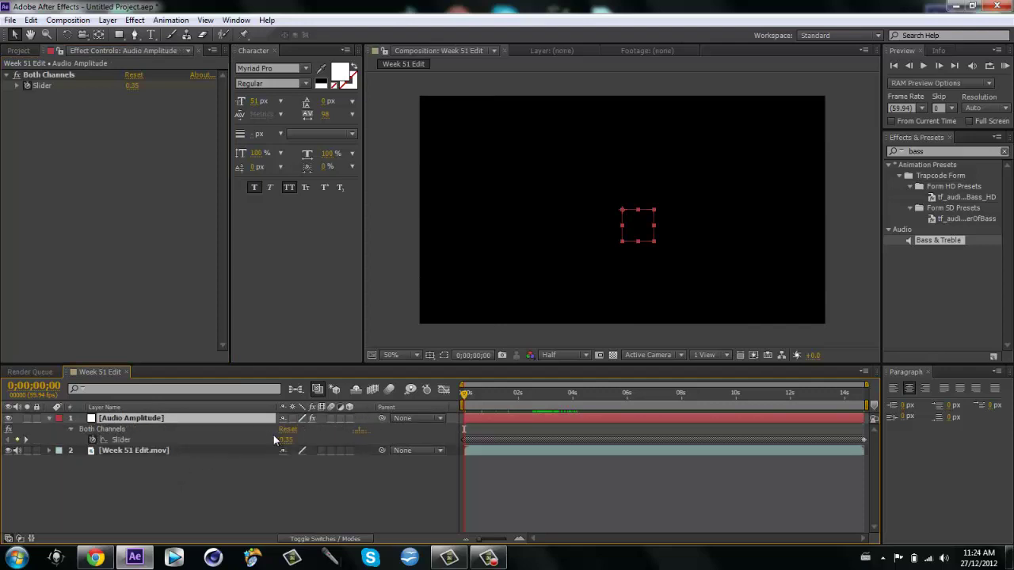
left_click(134, 438)
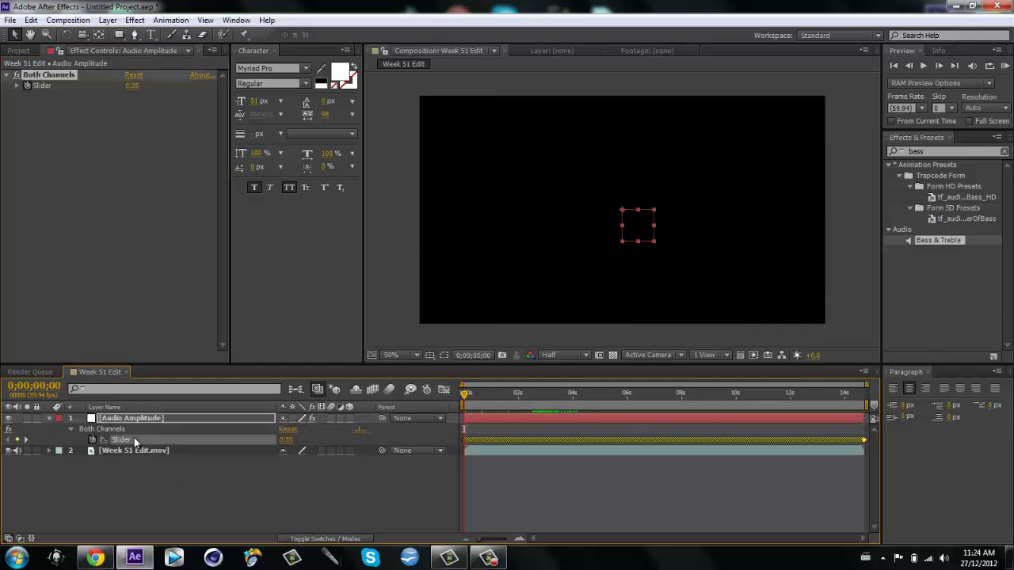
left_click(444, 391)
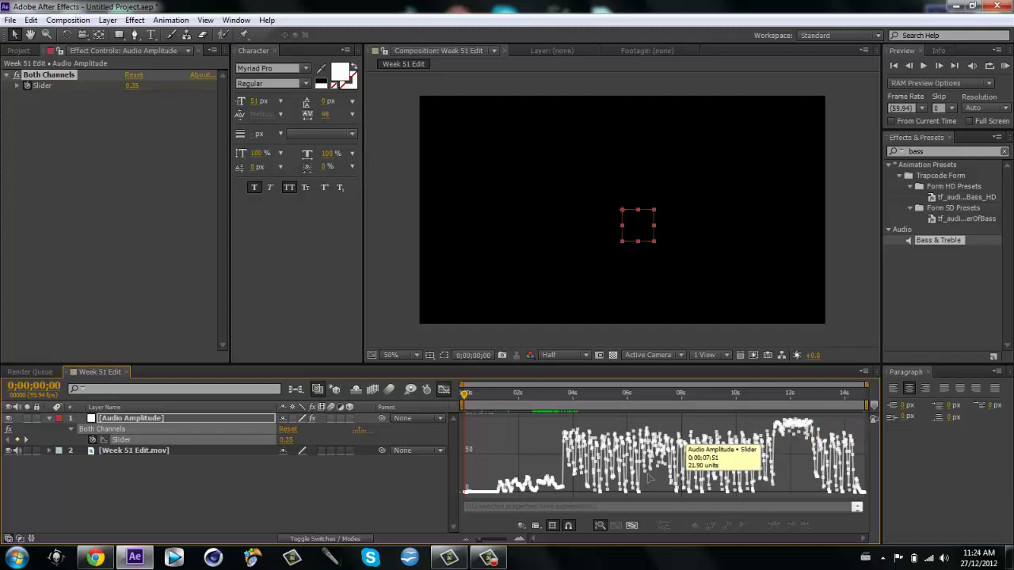
mouse_move(566, 487)
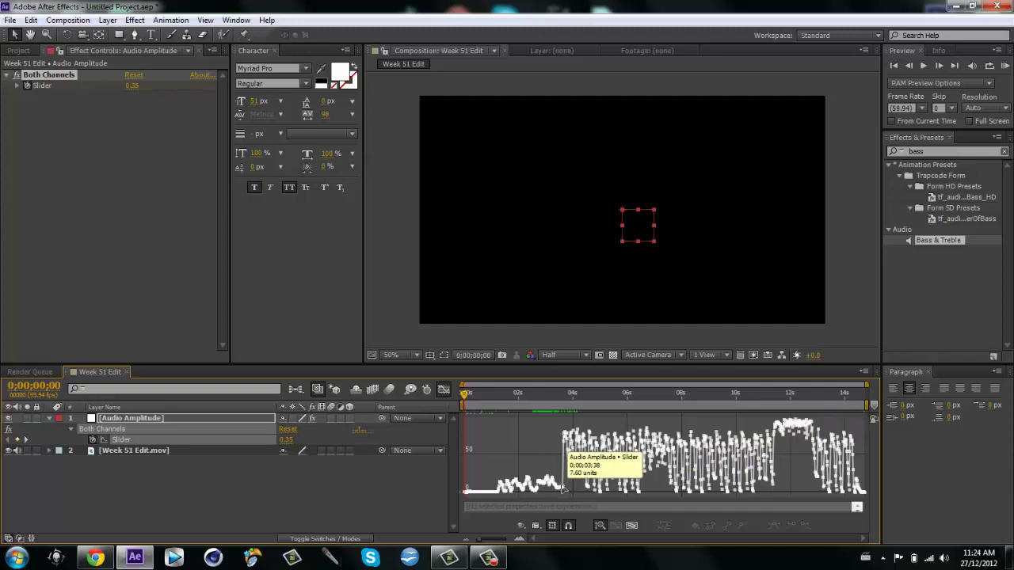
Step: Add the expression linear(value,7,90,0,100) to the Both Channels slider, and return from the Graph Editor to the layer view
left_click(92, 438, "alt")
type("linear(")
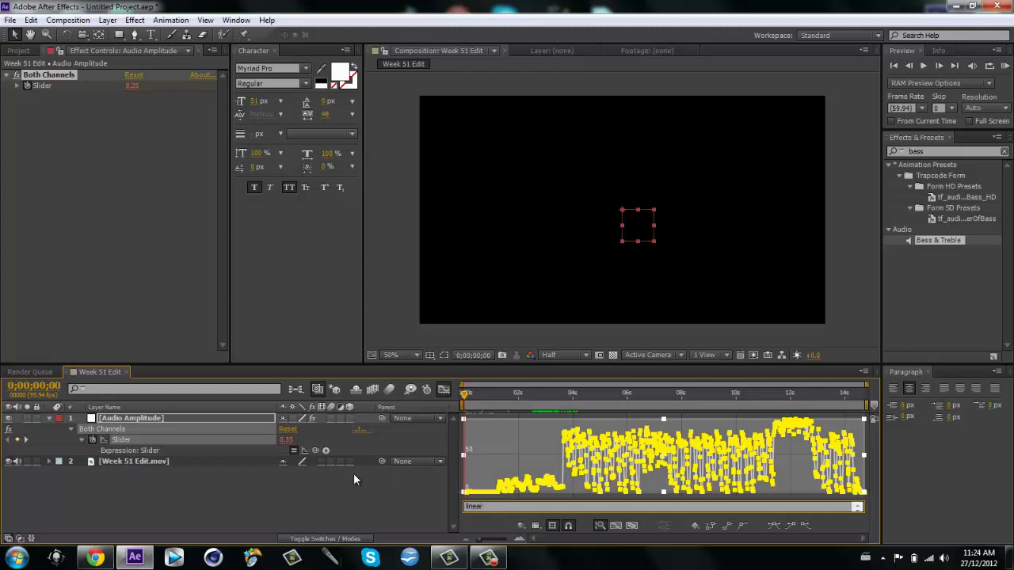
type("value,7,90,0,100")
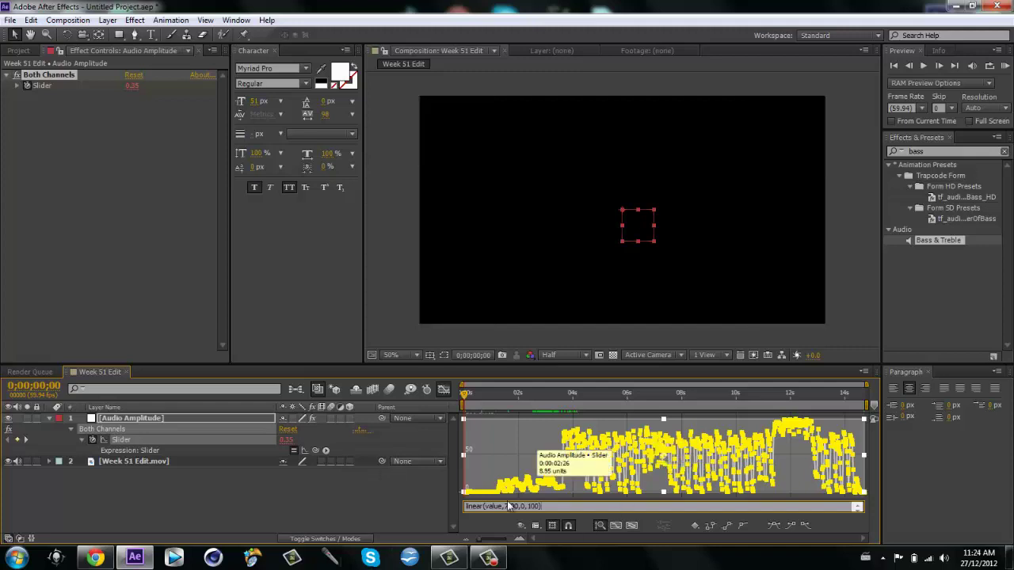
left_click(348, 475)
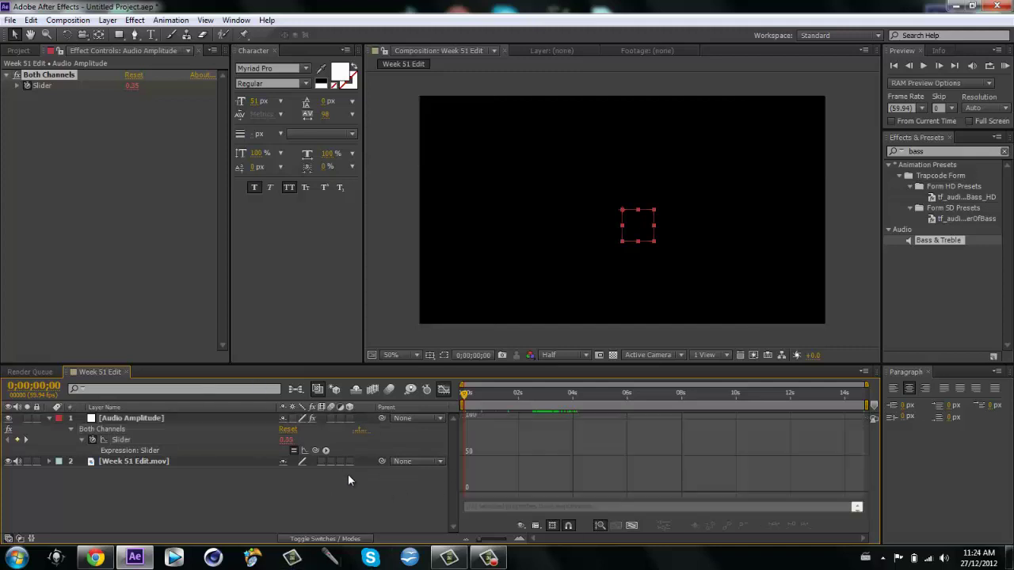
left_click(443, 391)
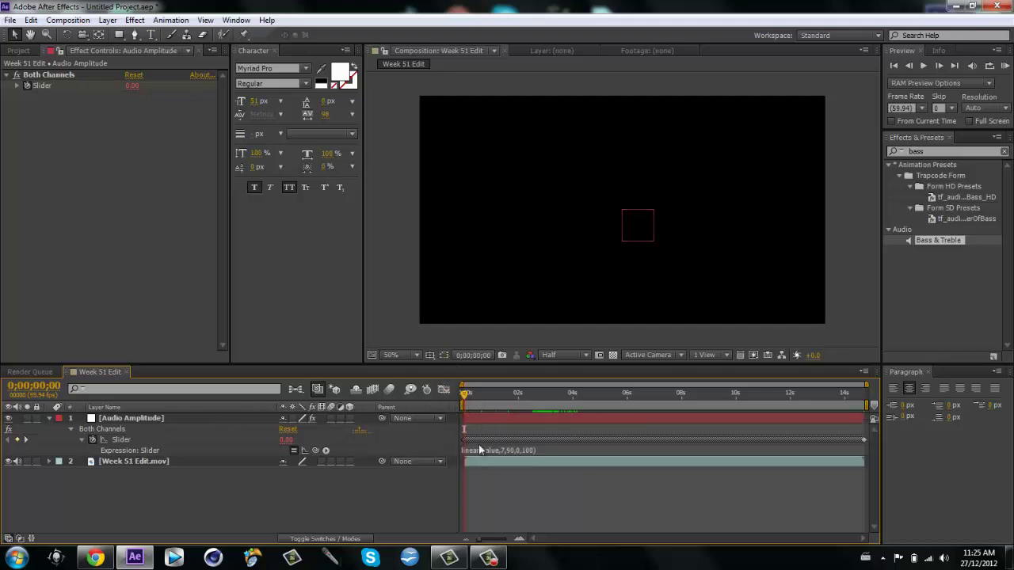
Step: Create an adjustment layer from the start of the composition and name it Flashes
left_click_drag(466, 396, 431, 404)
key("ctrl+alt+y")
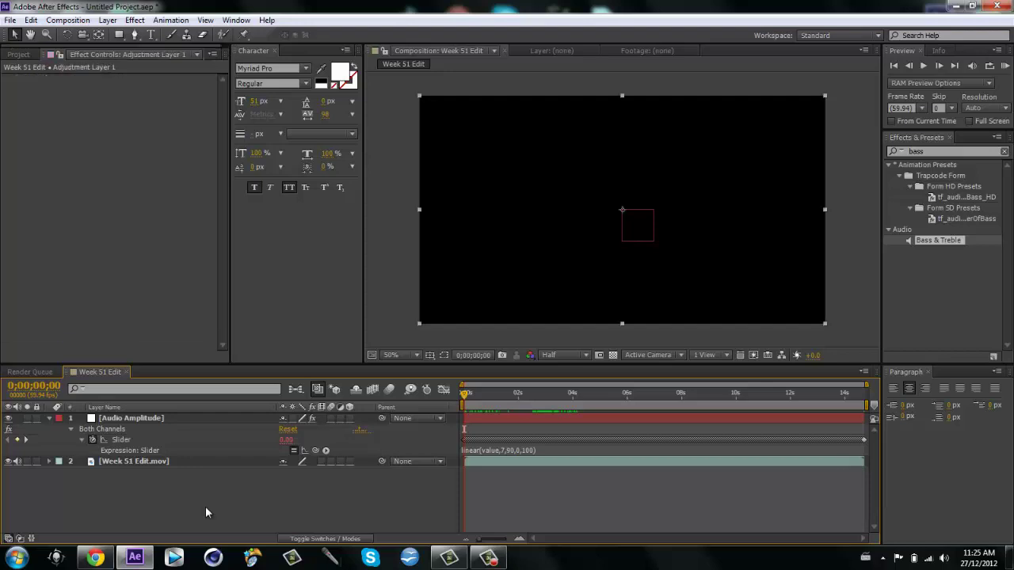
key("Return")
type("Flashes")
key("Return")
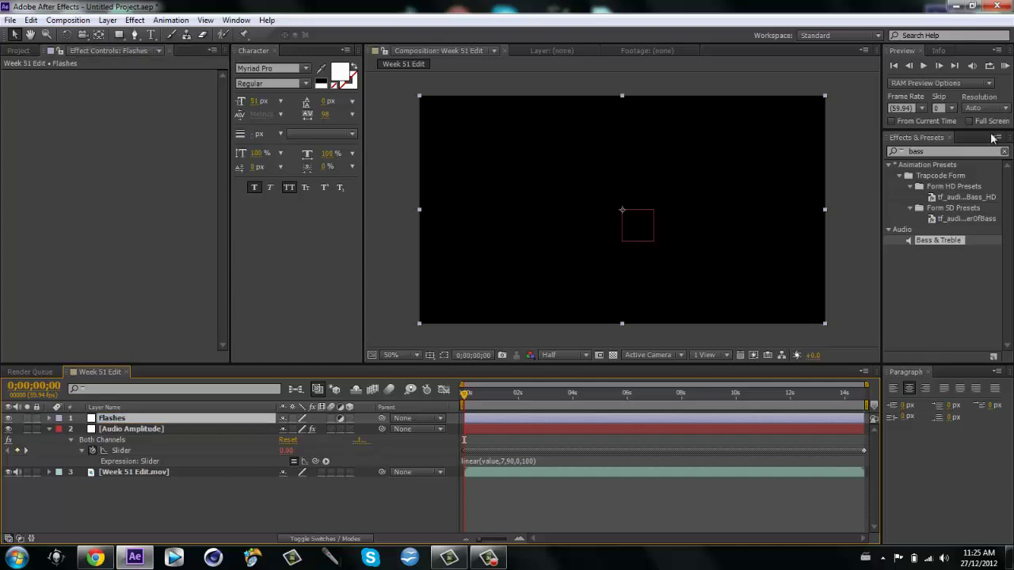
Step: Search the effects for "levels" and apply Levels to the Flashes layer
left_click(950, 151)
type("levels")
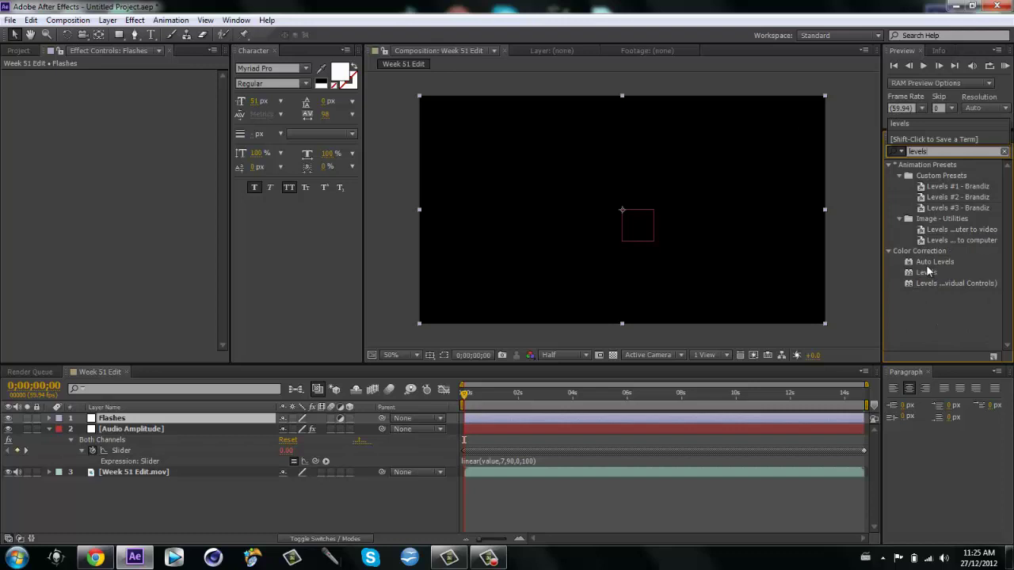
left_click_drag(927, 271, 133, 421)
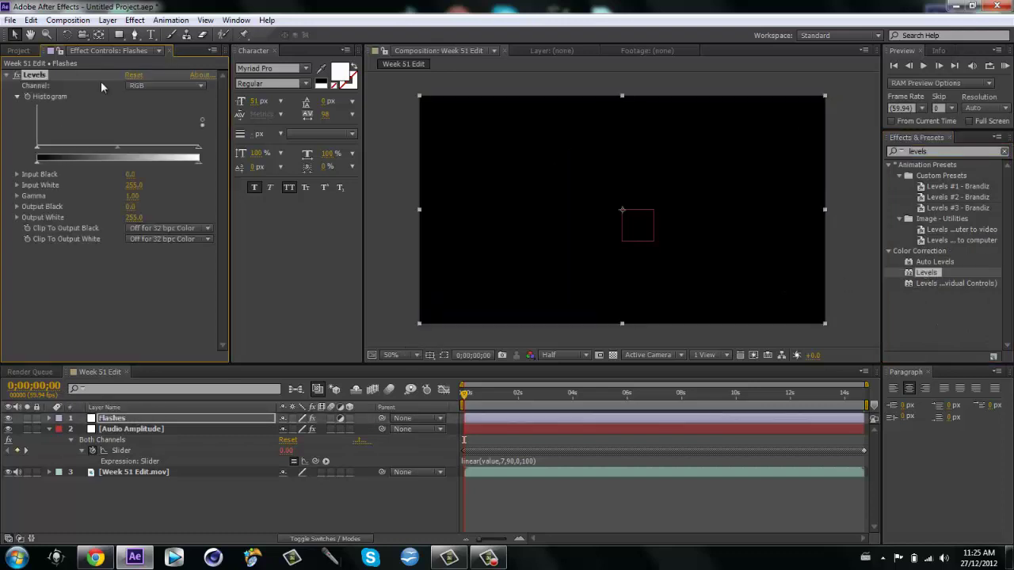
Step: Lower the Levels Input White to 192 and check the brightened result on the frame at 0;00;02;42
left_click_drag(198, 151, 159, 150)
left_click_drag(464, 394, 537, 396)
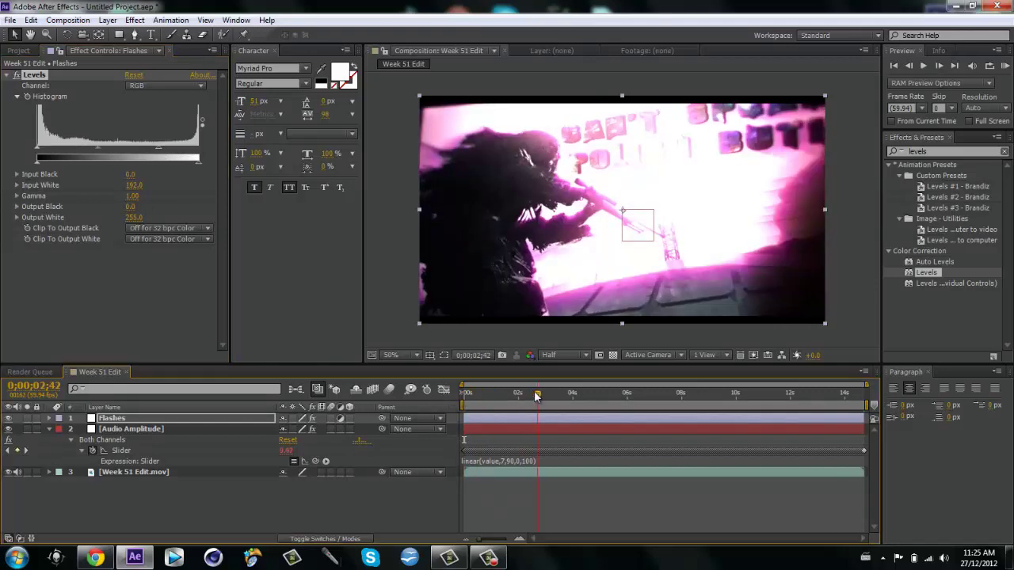
left_click(16, 79)
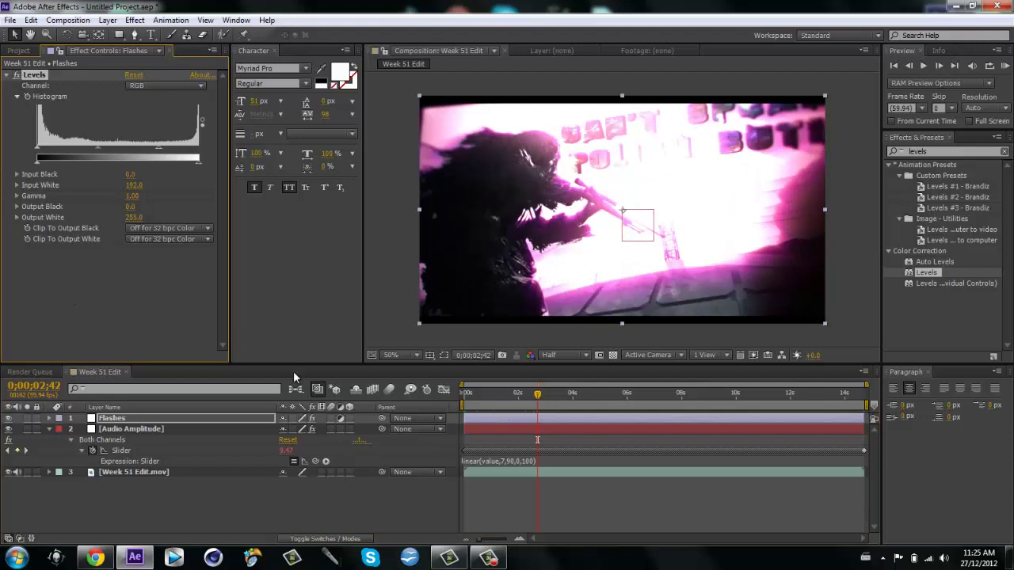
Step: Link the Flashes layer's Opacity to the Audio Amplitude layer's Both Channels slider with an expression
key("t")
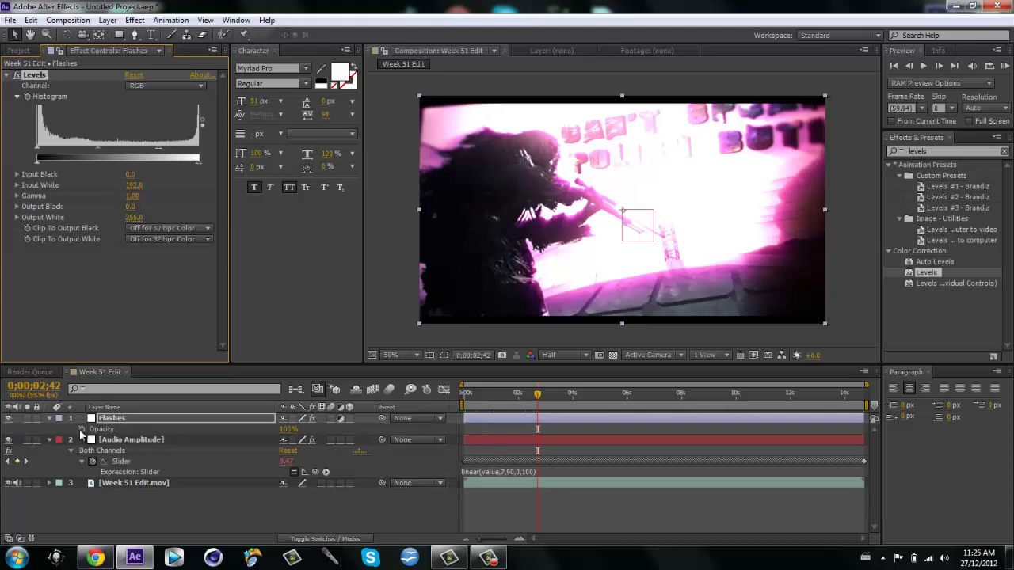
left_click(82, 428, "alt")
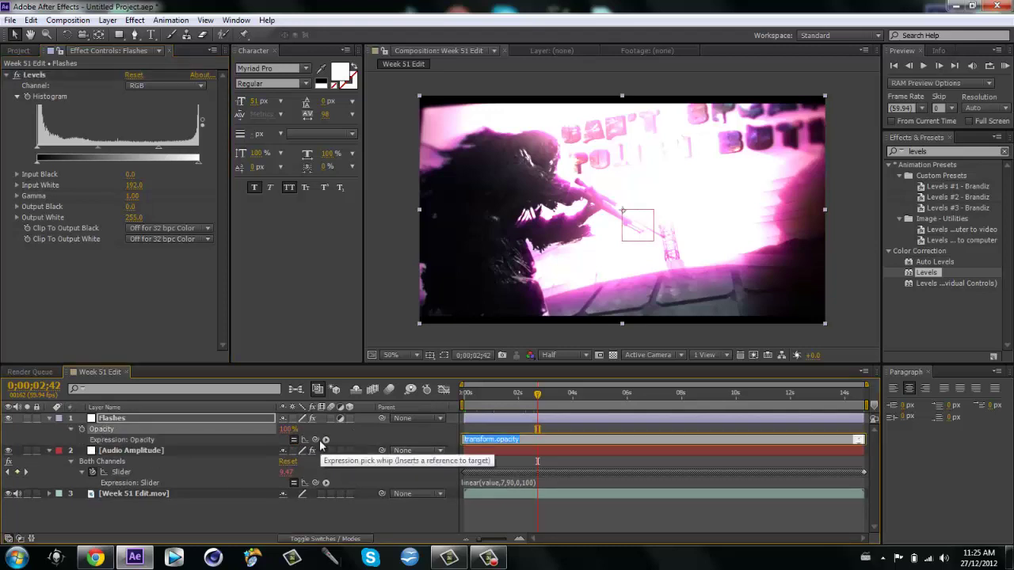
left_click_drag(317, 446, 167, 473)
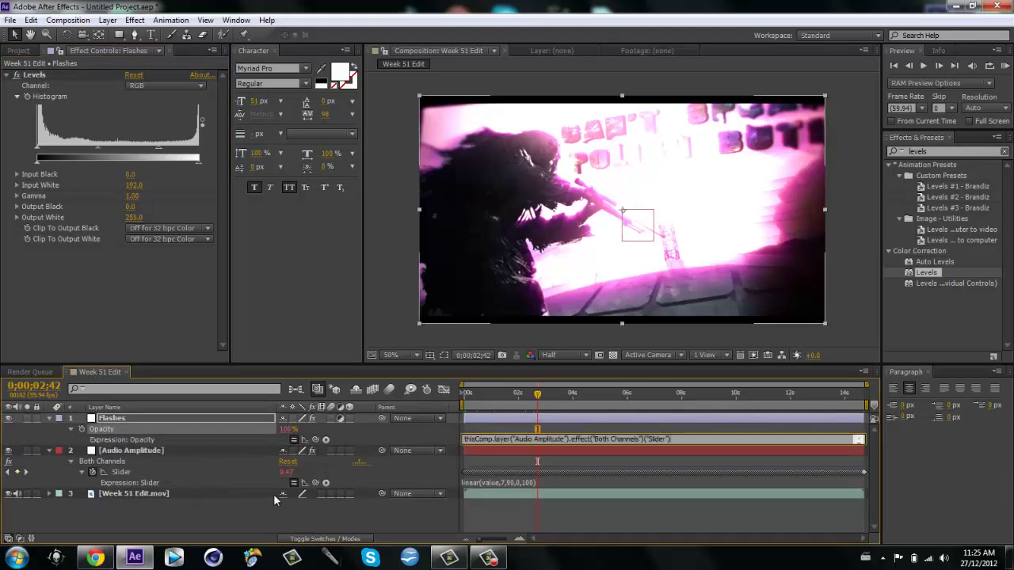
left_click(495, 414)
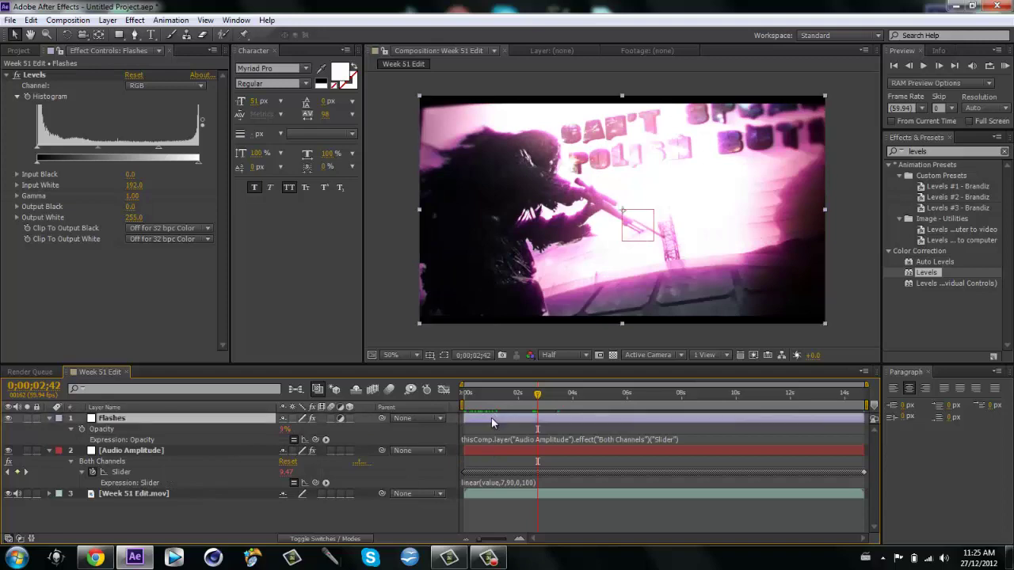
Step: Collapse the properties of the Flashes and Audio Amplitude layers and deselect all layers
key("u")
left_click(171, 428)
key("u")
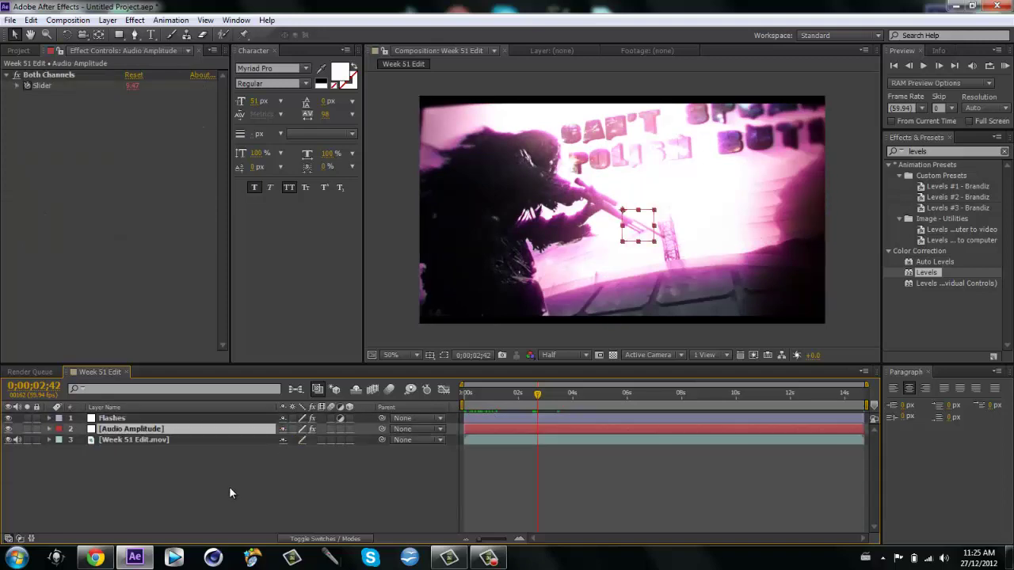
left_click(229, 487)
Step: Create a new adjustment layer named Pumps with the time at 0;00;00;00 and place it just below the Flashes layer
left_click_drag(537, 393, 462, 394)
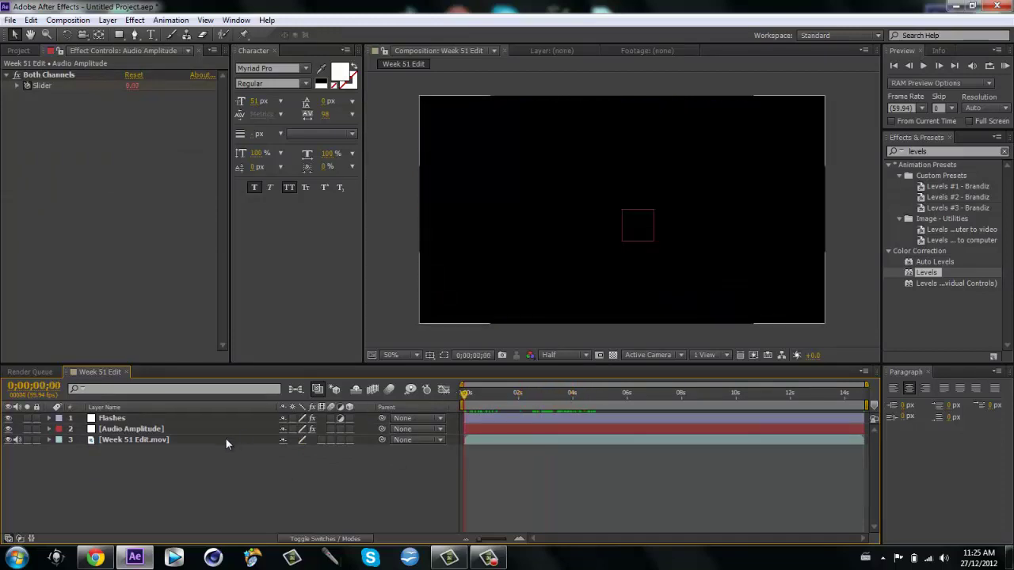
key("ctrl+alt+y")
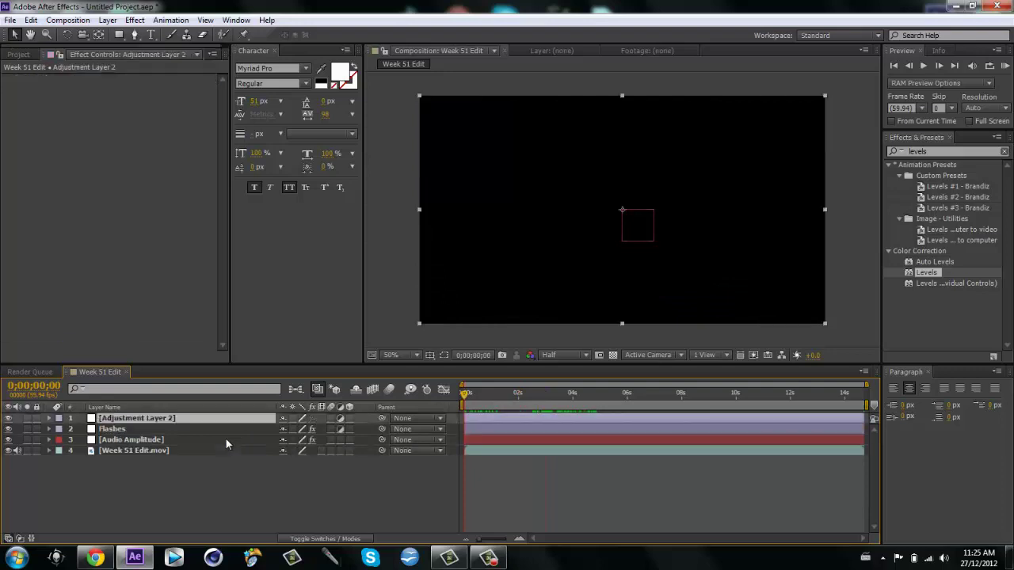
key("Return")
type("Pumps")
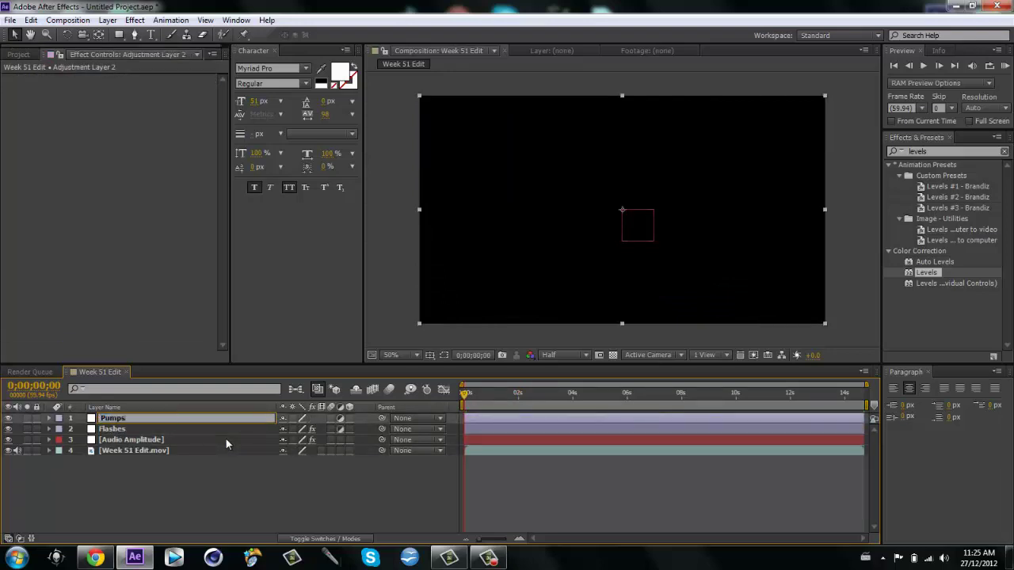
key("Return")
left_click_drag(113, 420, 117, 440)
left_click(170, 498)
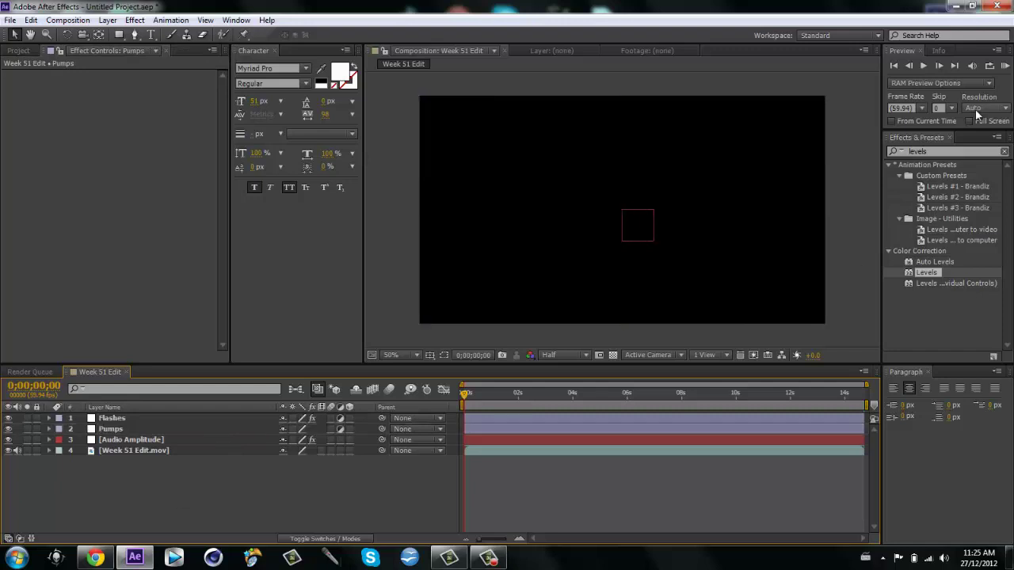
Step: Search the effects for "magnif" and apply Magnify to the Flashes layer
left_click(950, 152)
type("magnif")
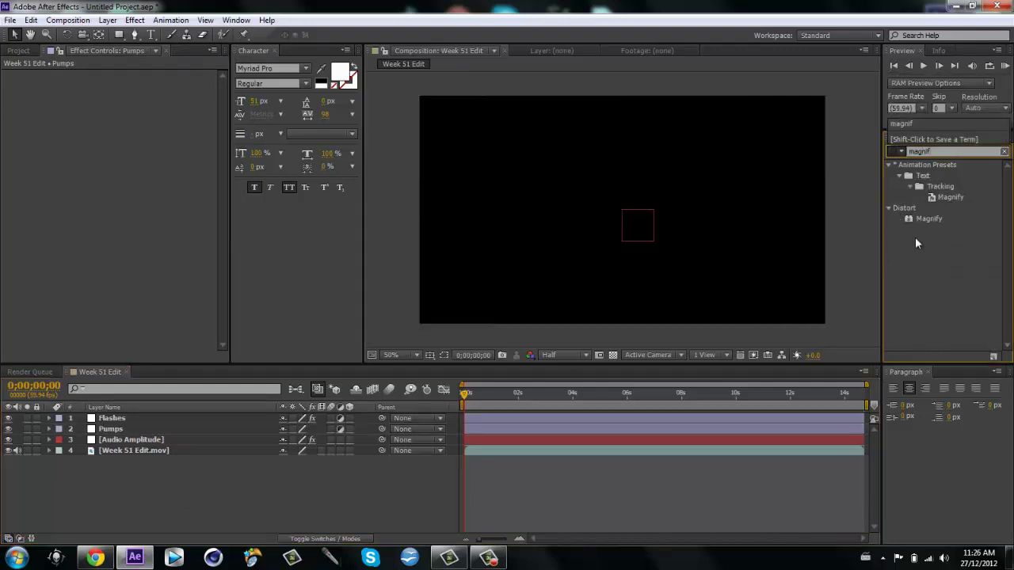
left_click_drag(929, 220, 642, 216)
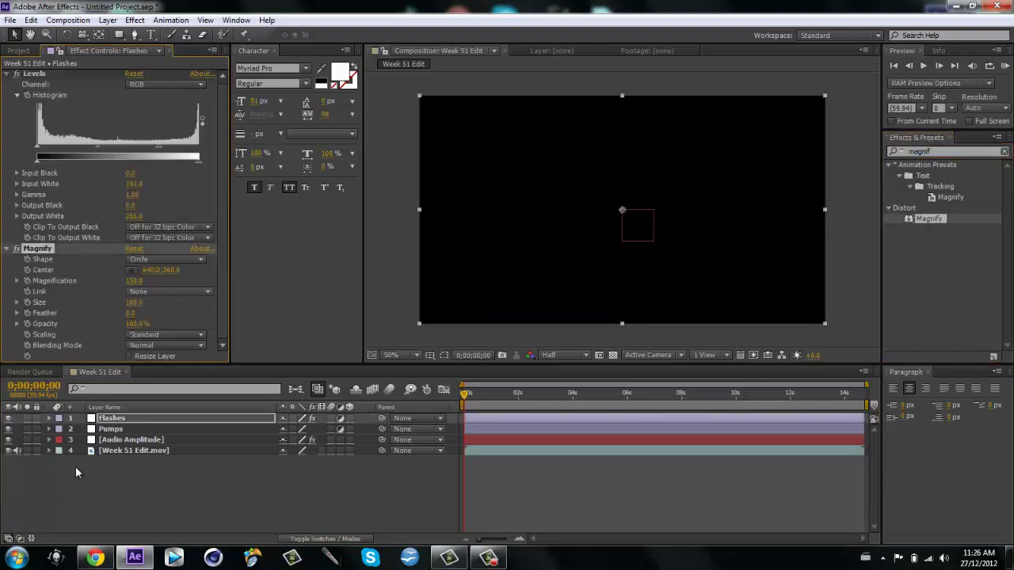
key("p")
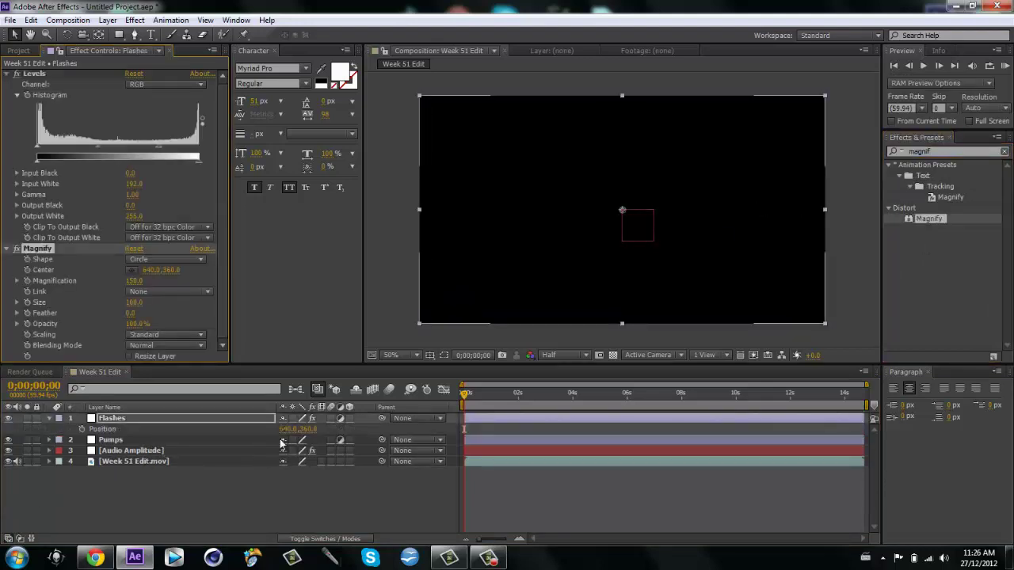
key("p")
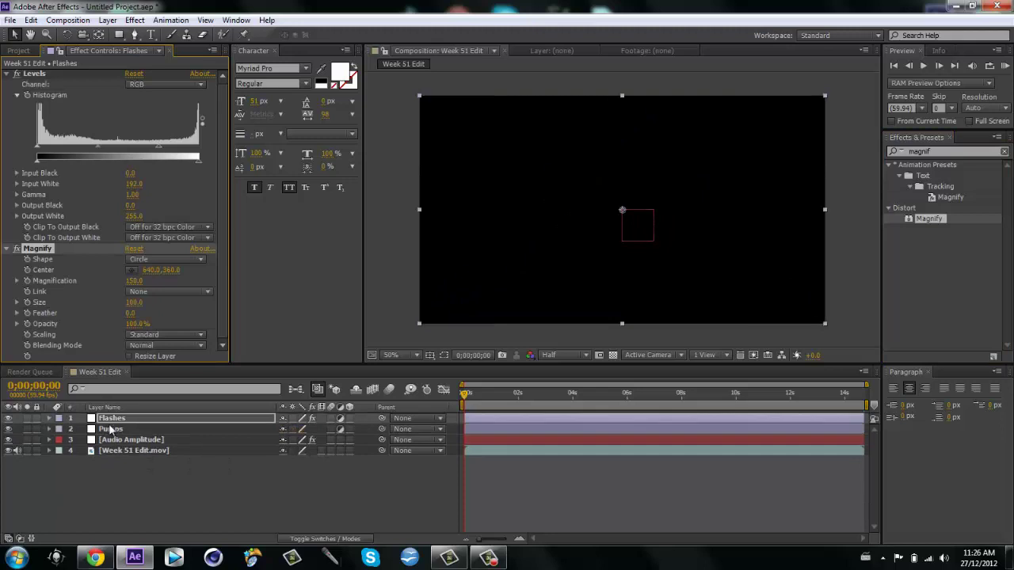
Step: Apply the Magnify effect to the Pumps layer
left_click(158, 429)
left_click(19, 51)
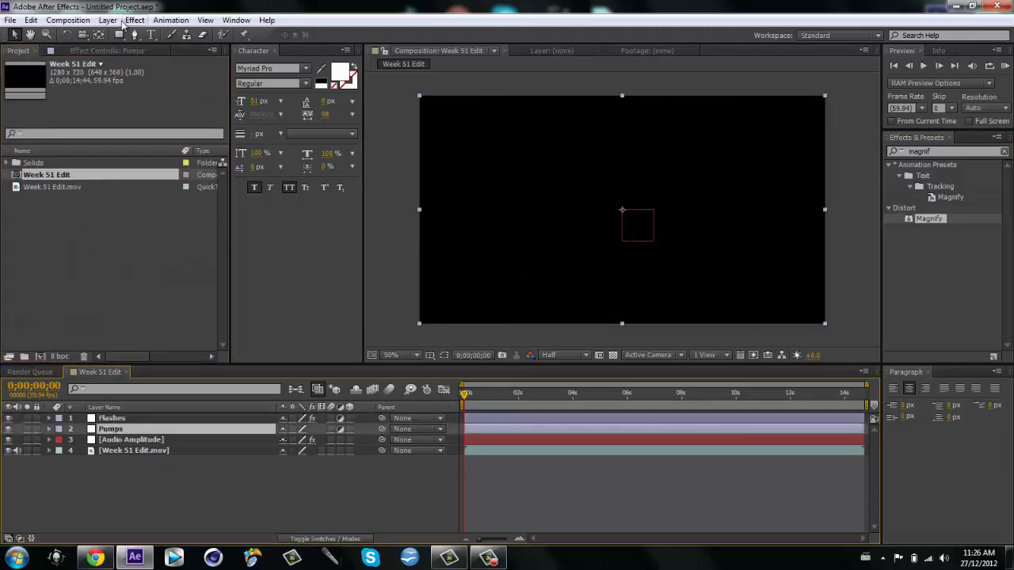
left_click(107, 51)
left_click_drag(920, 224, 139, 424)
Step: Delete the stray Magnify effect from the Flashes layer, keeping its Levels effect
left_click(141, 417)
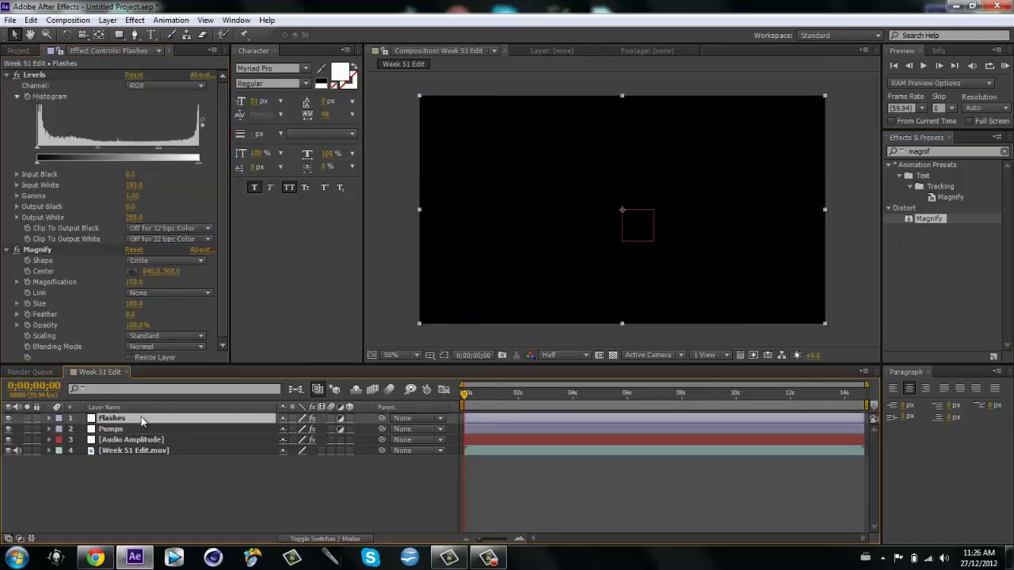
left_click(51, 249)
key("Delete")
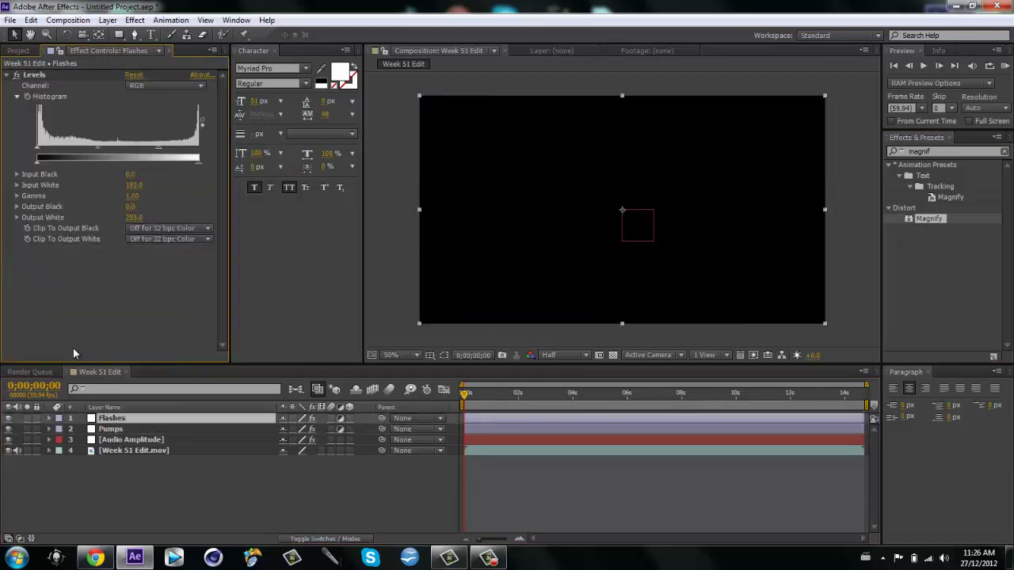
Step: Set the Size of the Pumps layer's Magnify effect to 640
left_click(124, 430)
key("p")
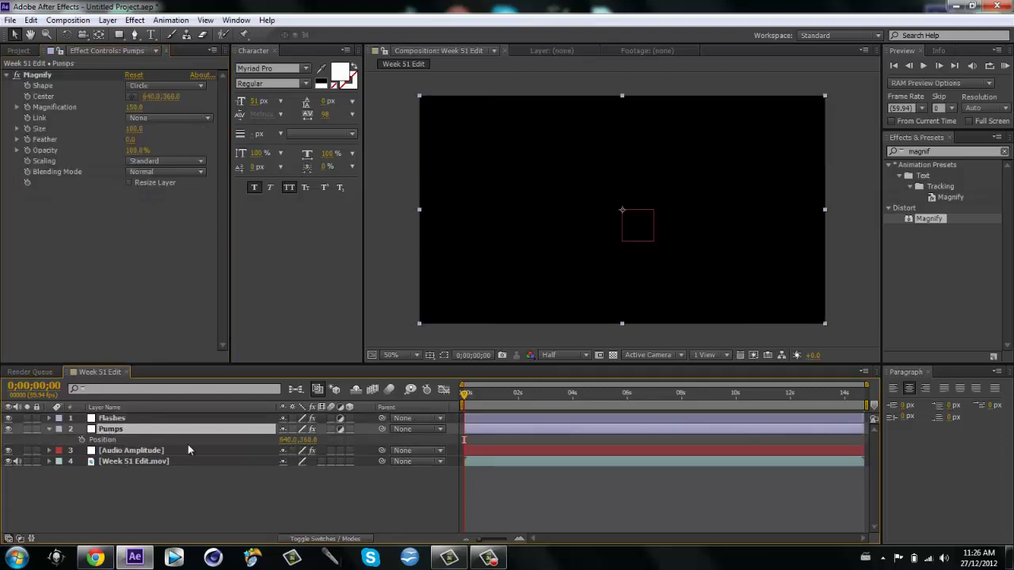
key("p")
left_click(135, 130)
type("640")
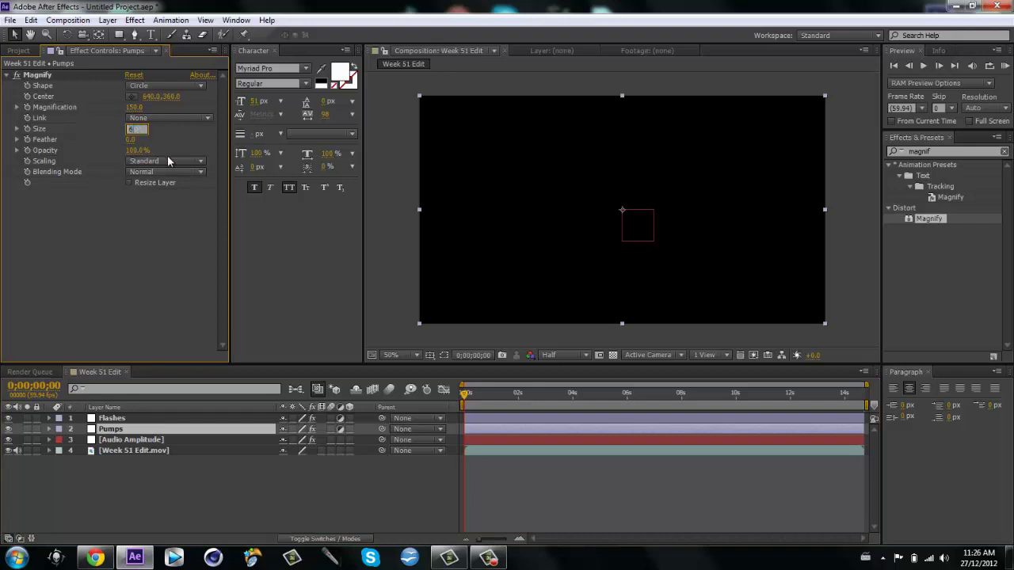
key("Return")
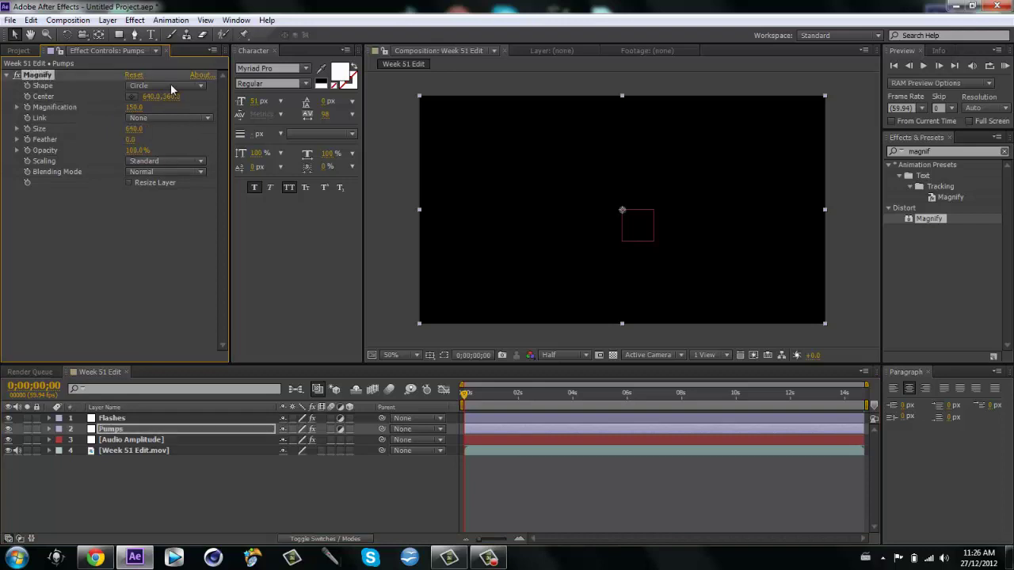
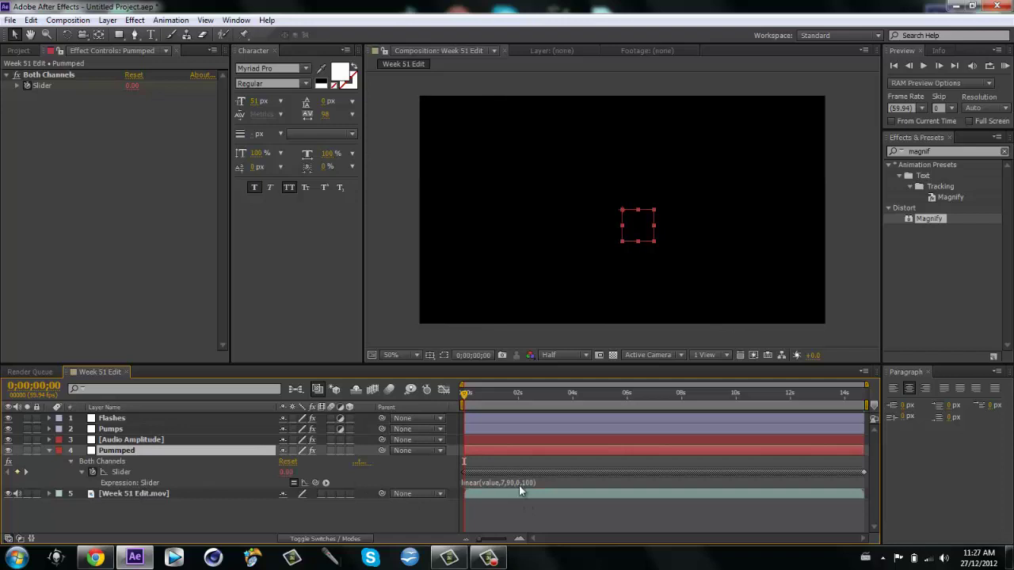
Step: Change the expression on the Pummped layer's Both Channels slider to linear(value,7,95,100,110), and collapse the layer
left_click(521, 482)
left_click(542, 483)
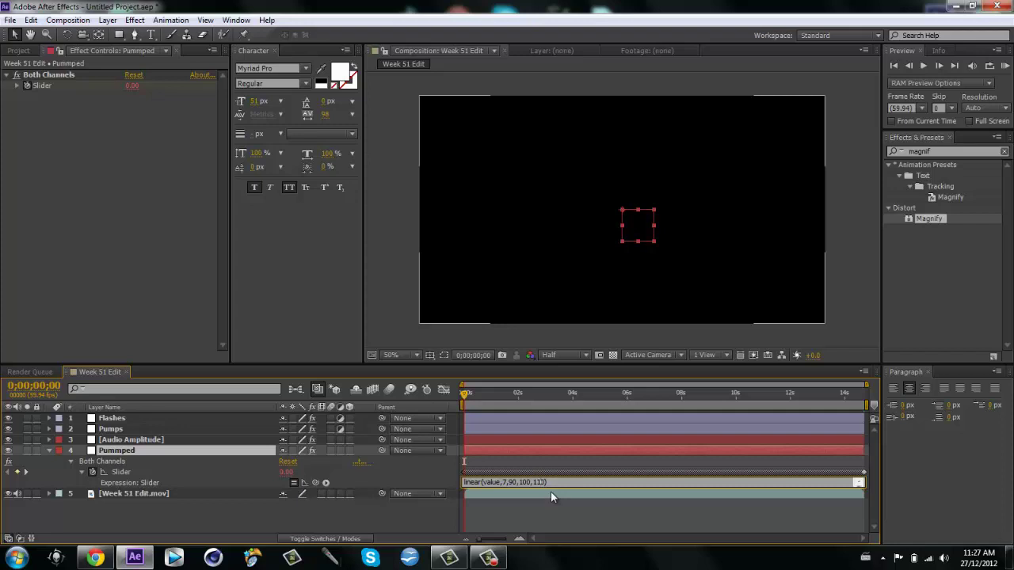
key("Left")
key("Left")
key("Left")
key("Left")
key("Left")
key("Left")
key("Left")
key("Left")
key("Left")
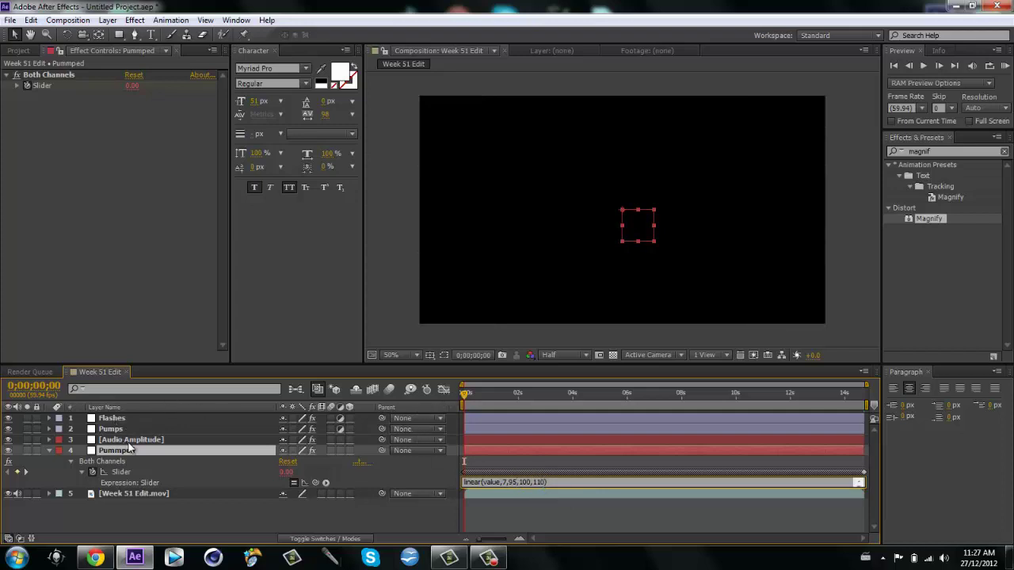
left_click(418, 508)
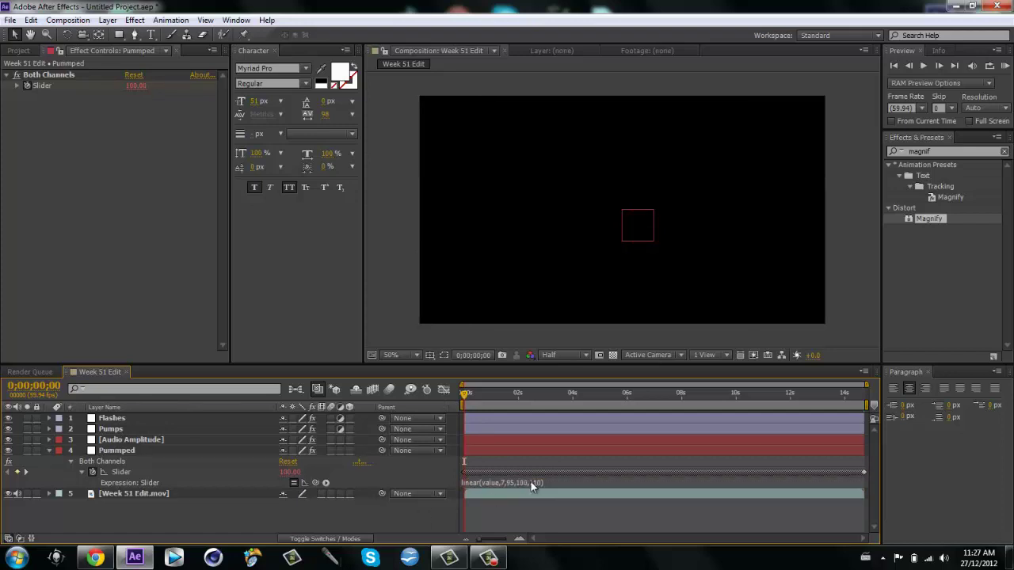
left_click(126, 451)
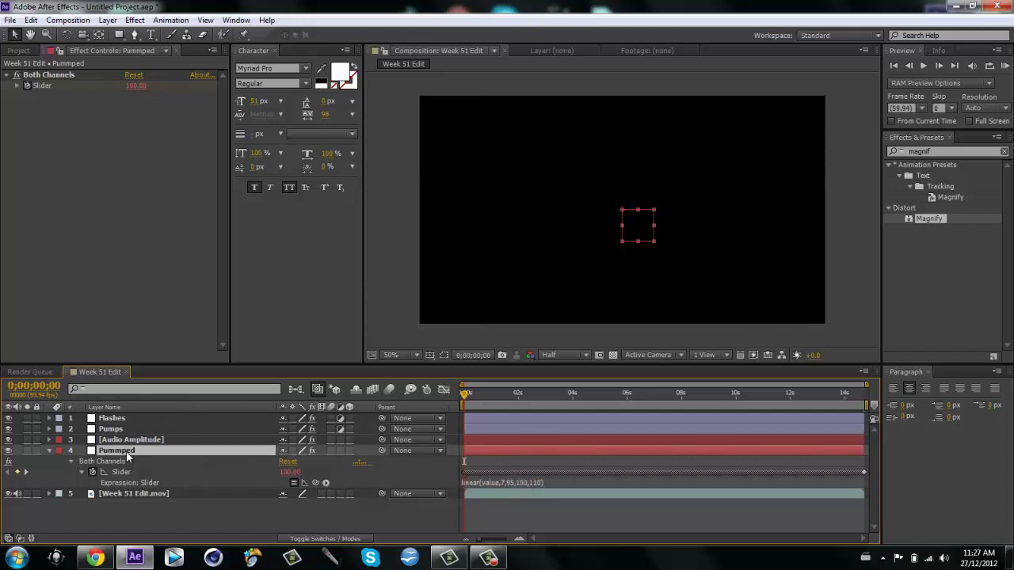
key("u")
left_click(162, 486)
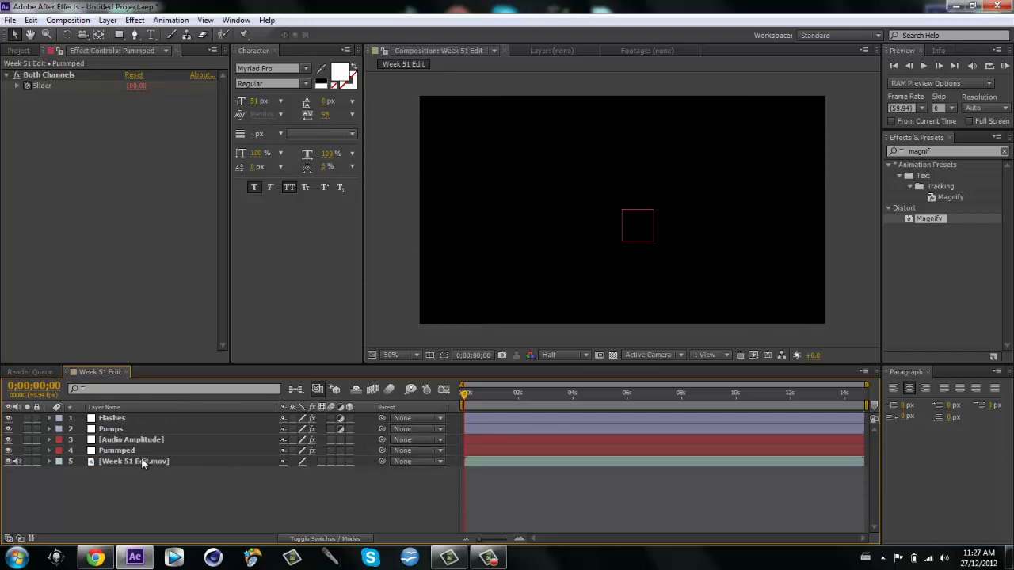
Step: Link the Magnification of the Pumps layer's Magnify effect to the Pummped layer's Both Channels slider with an expression
left_click(111, 429)
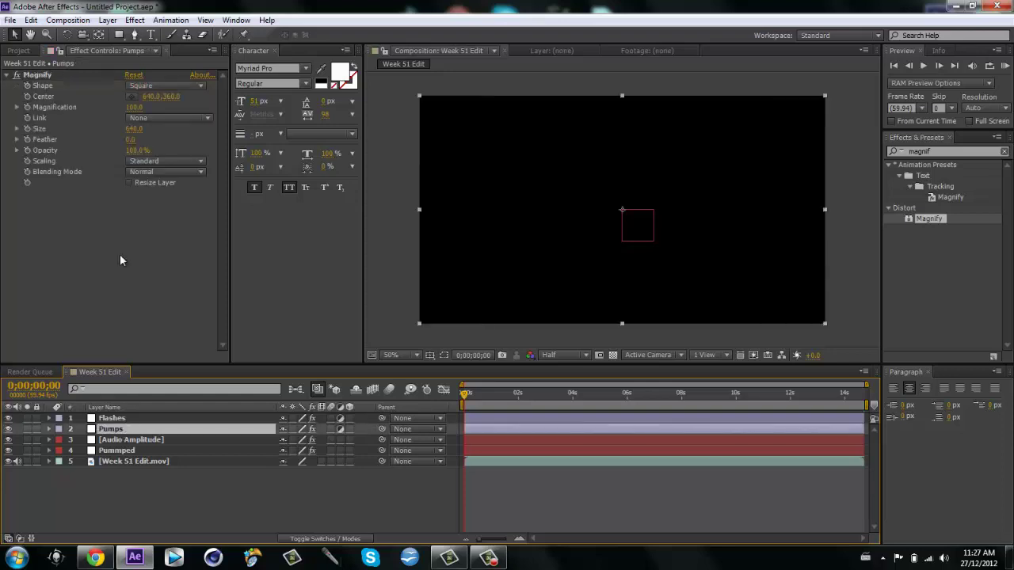
left_click(124, 452)
key("u")
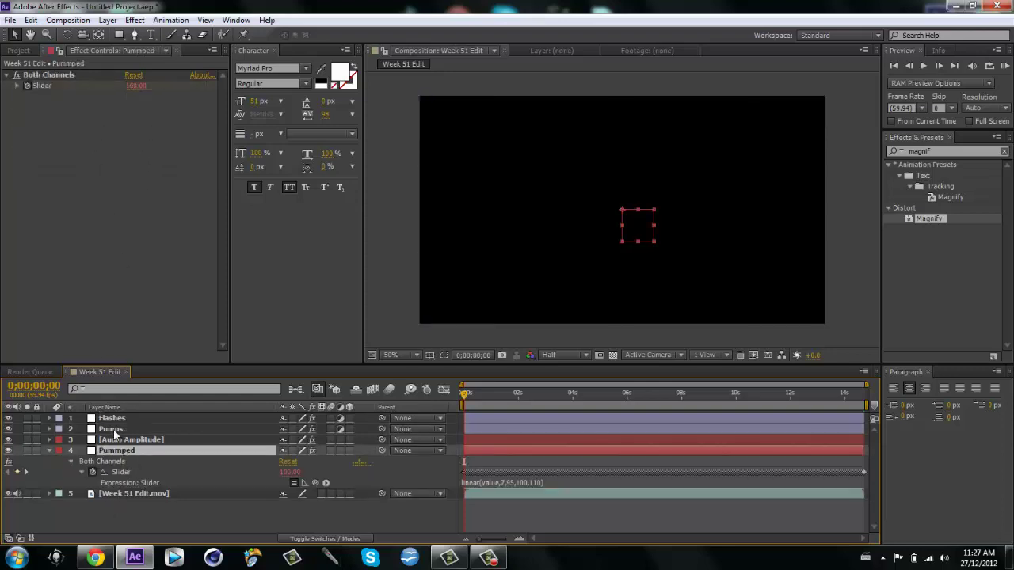
left_click(112, 429)
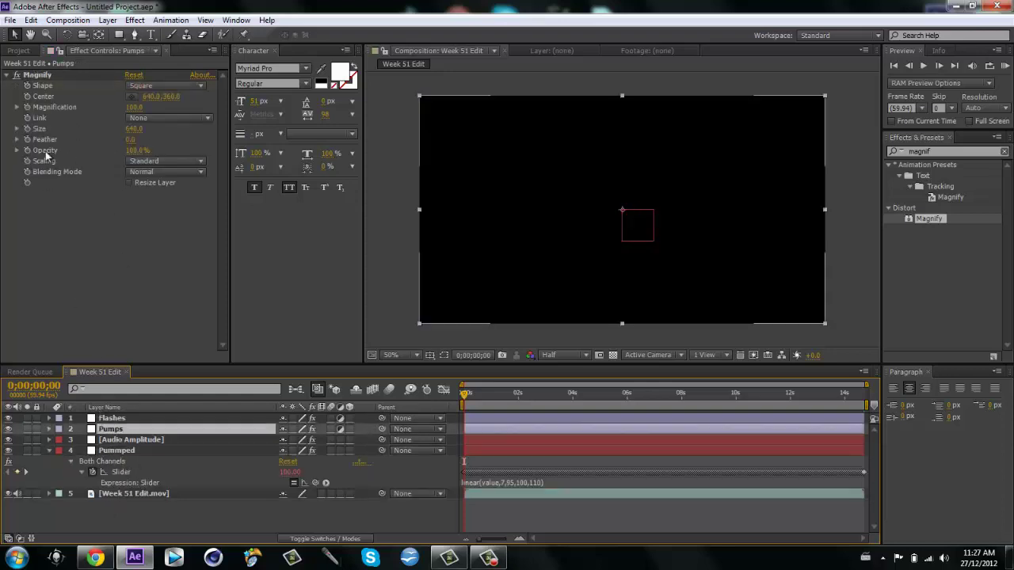
left_click(29, 108, "alt")
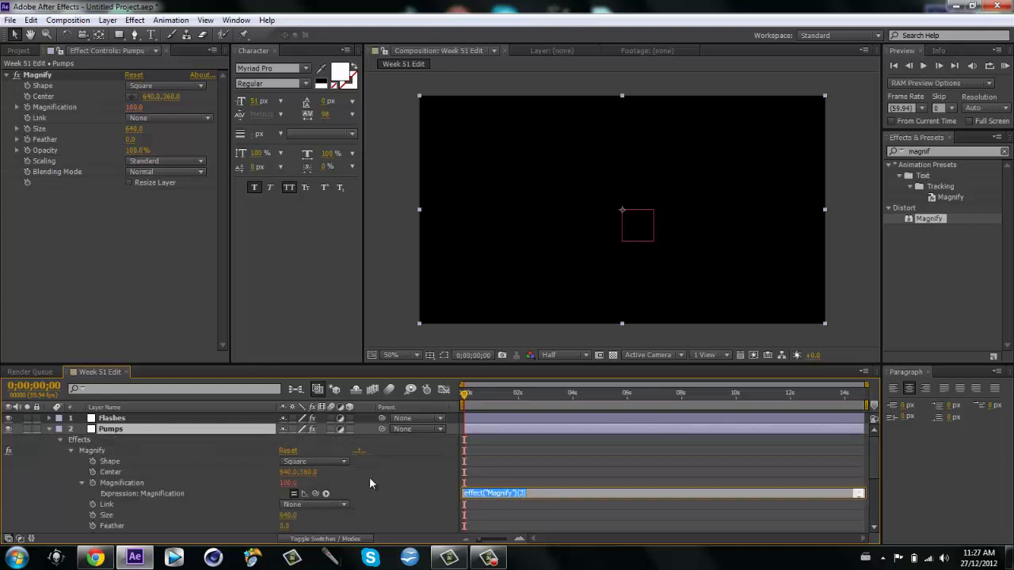
left_click(465, 485)
scroll(445, 480, "down", 2)
left_click(507, 430)
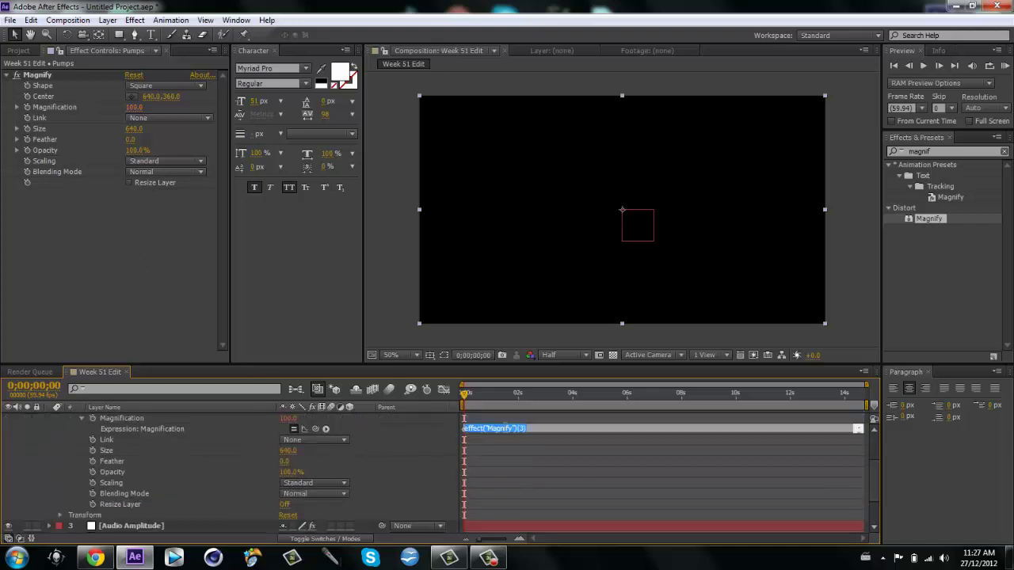
left_click_drag(315, 428, 144, 508)
scroll(208, 476, "up", 2)
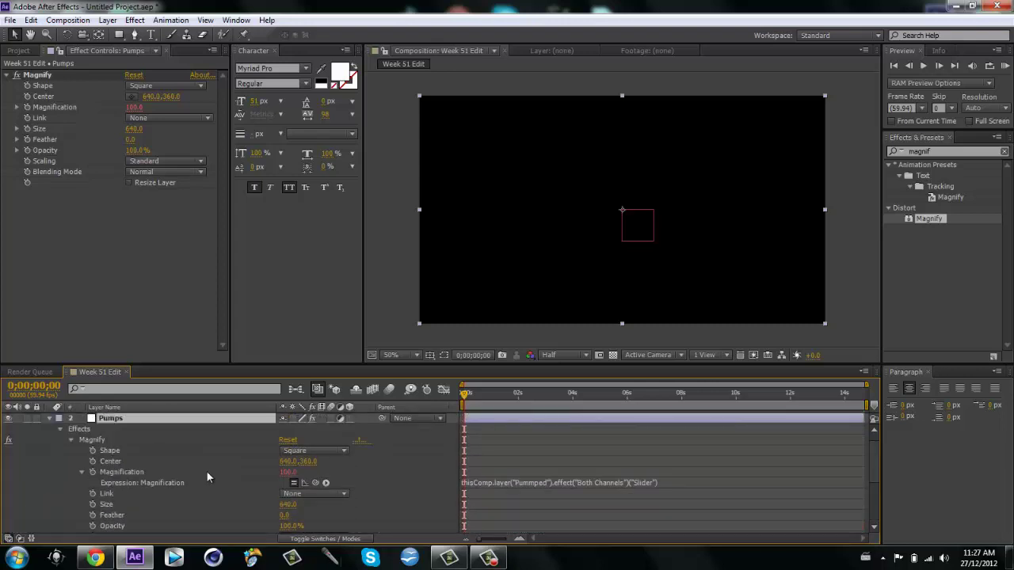
Step: Collapse the properties of the Pumps and Pummped layers and deselect all layers
key("e")
key("e")
key("e")
key("e")
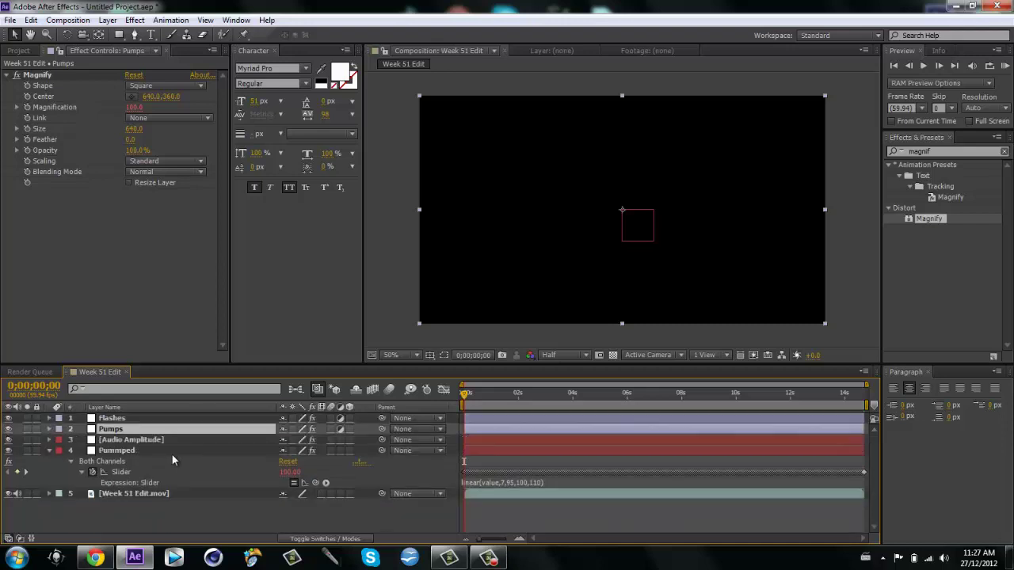
left_click(174, 450)
key("e")
key("e")
left_click(187, 471)
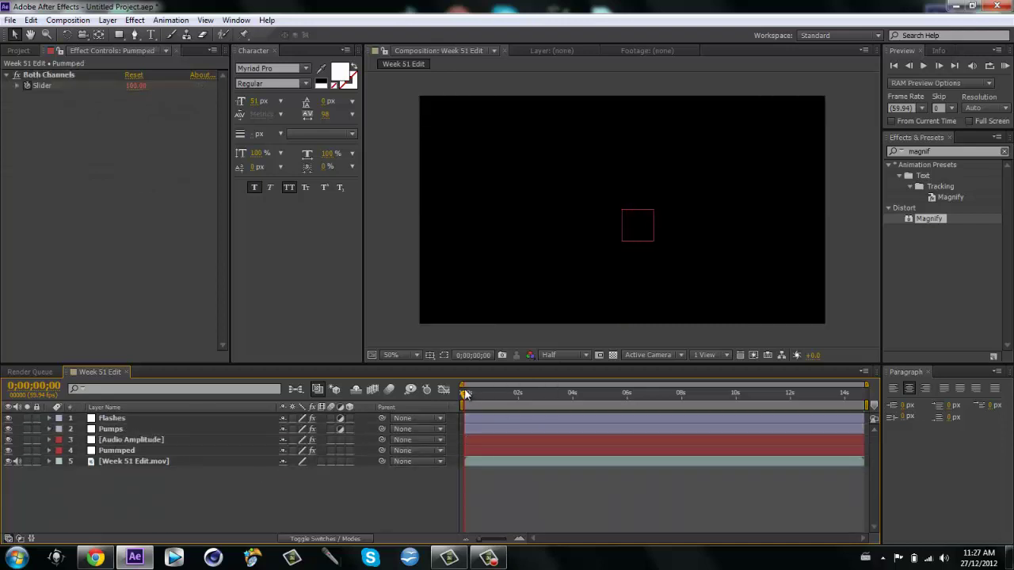
Step: Scrub through the composition to its end, comparing the picture with the Pumps layer hidden and shown
left_click_drag(488, 397, 575, 388)
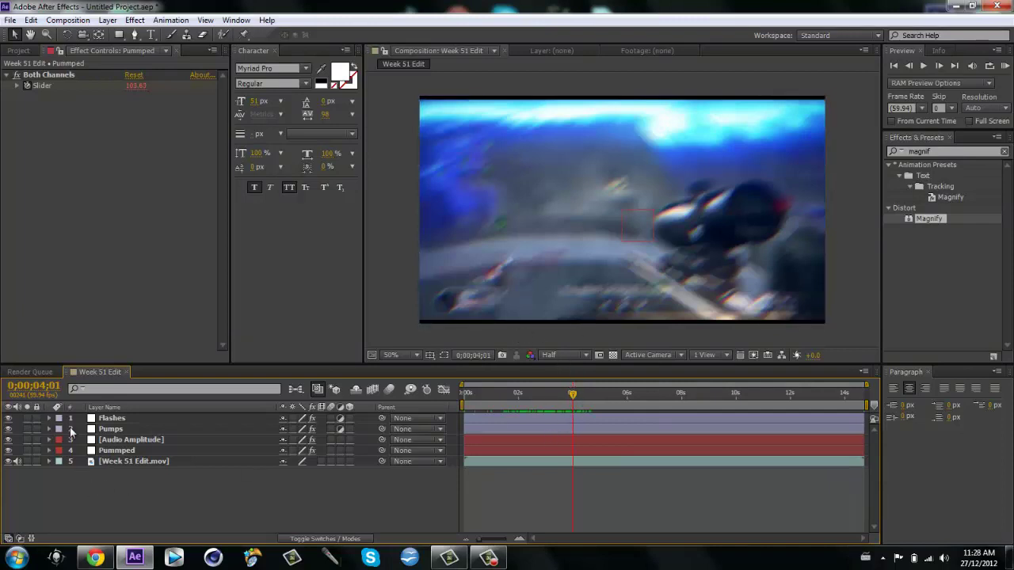
left_click(9, 428)
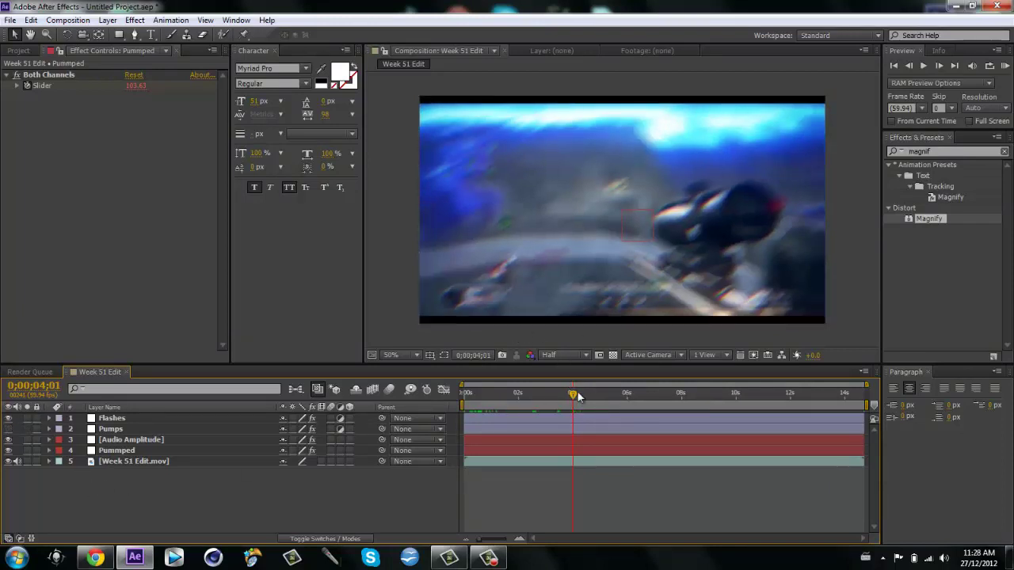
left_click_drag(596, 396, 636, 395)
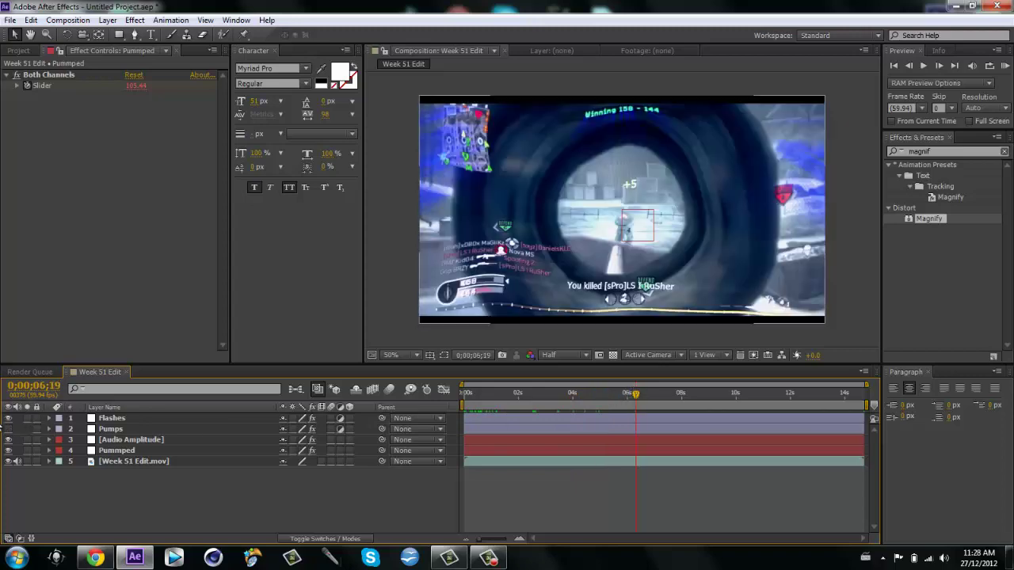
left_click(9, 428)
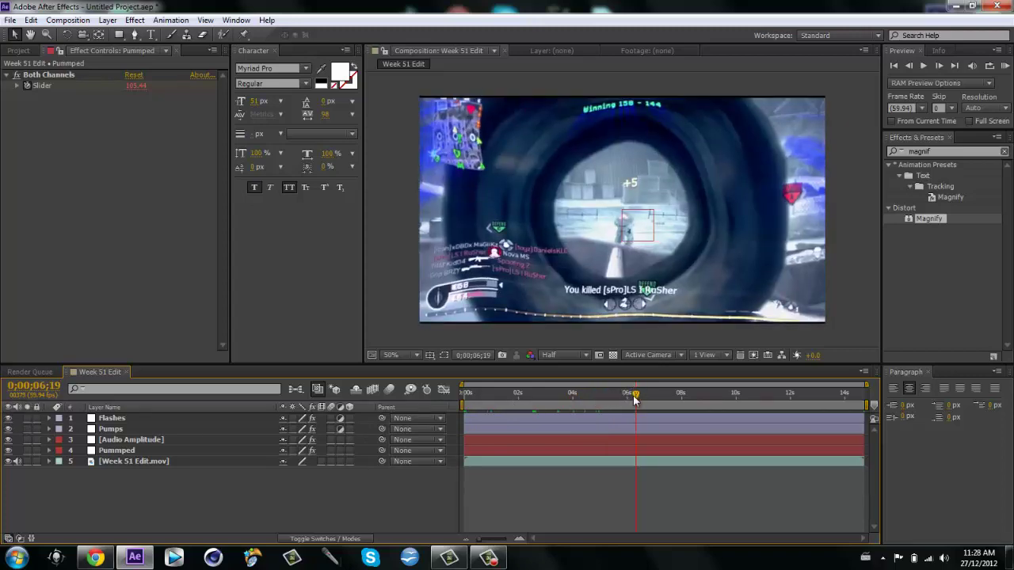
left_click_drag(635, 396, 865, 392)
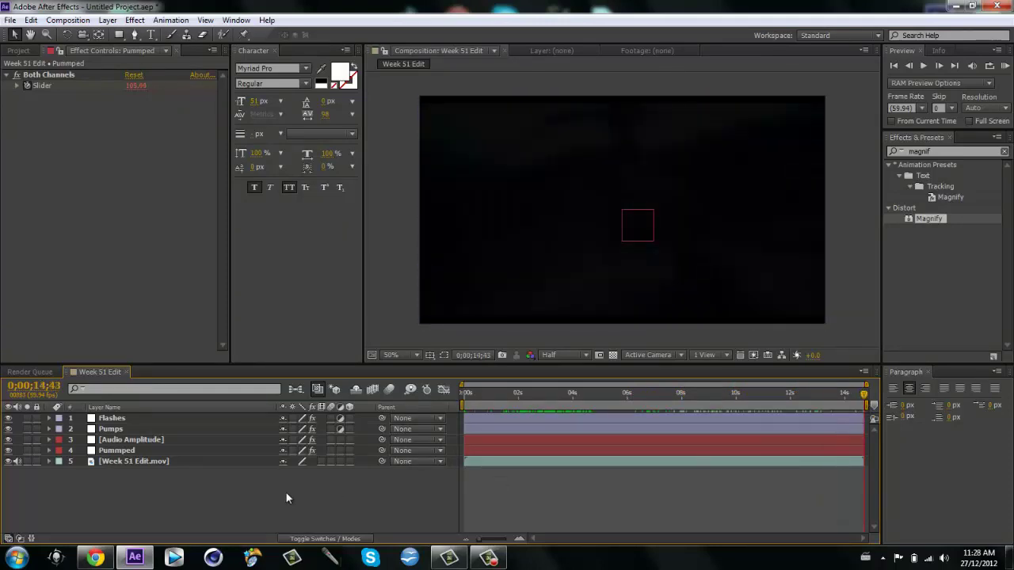
Step: Switch to Chrome and play the "Christmas OCE: Black Ops 2 OCE" video on YouTube
left_click(135, 559)
left_click(95, 558)
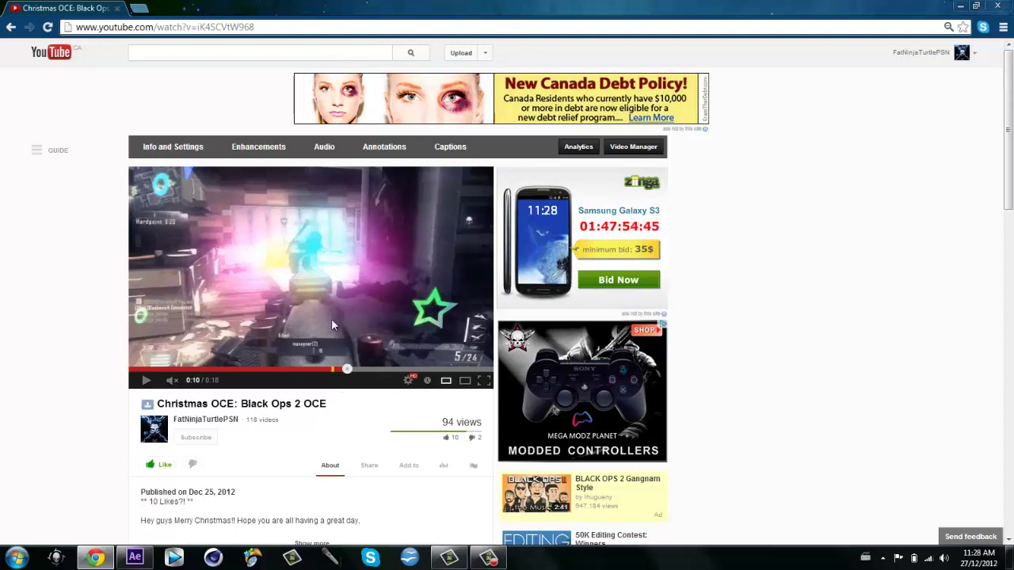
left_click(322, 295)
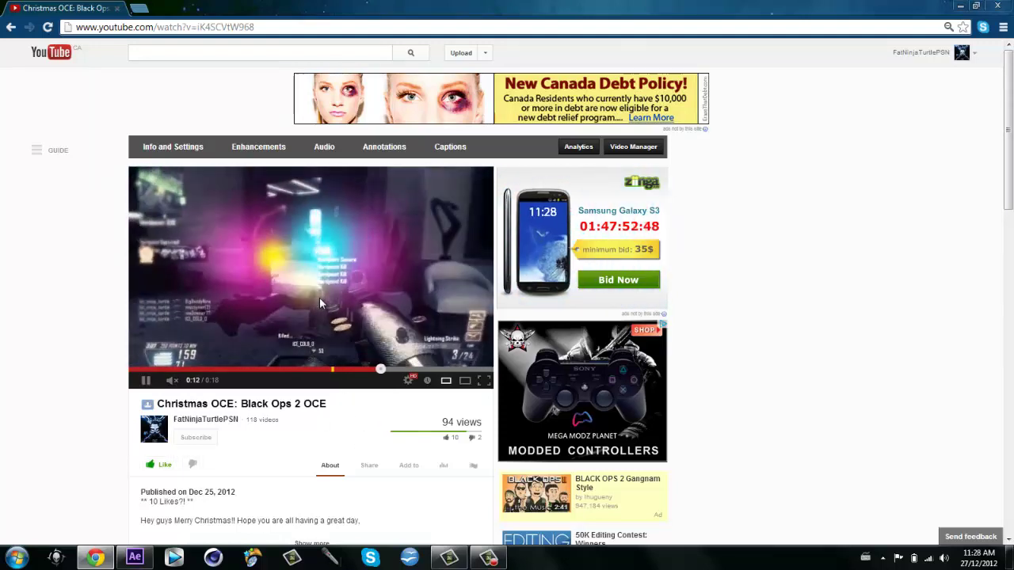
Step: Switch briefly to After Effects, return to Chrome and watch the "Christmas OCE: Black Ops 2 OCE" video through to its end
left_click(319, 298)
key("alt+Tab")
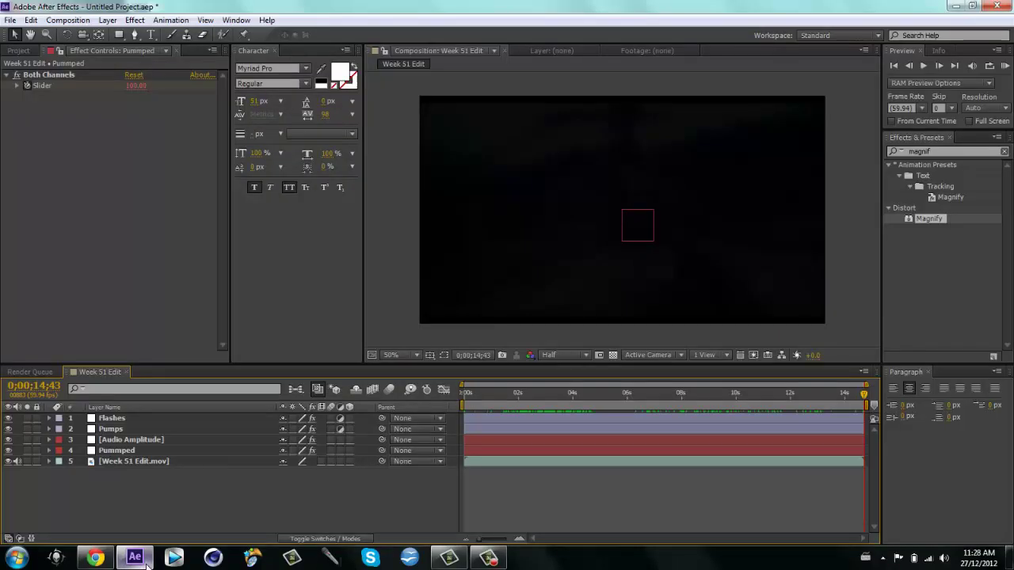
key("alt+Tab")
left_click(319, 320)
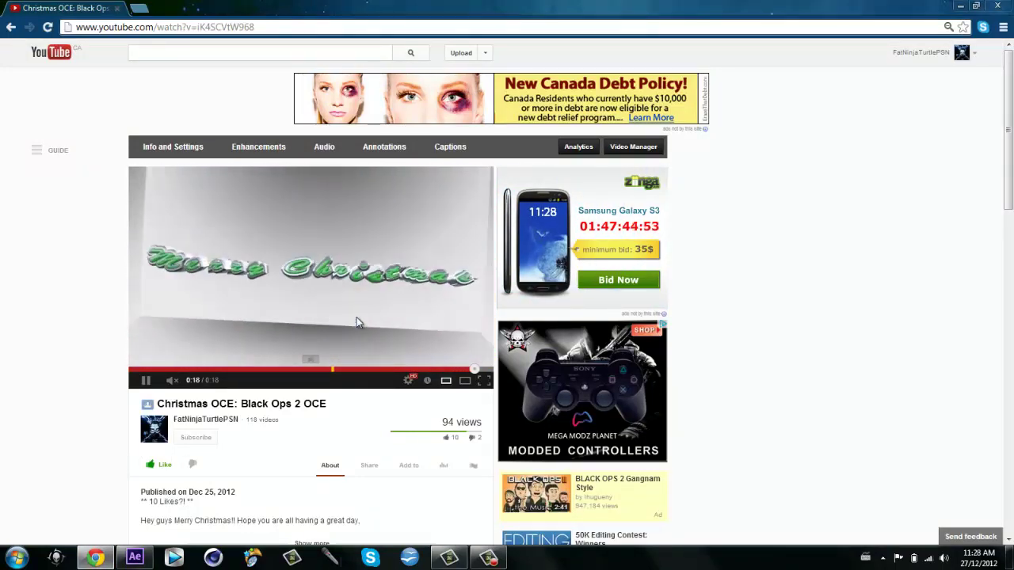
Step: Open the signed-in account's YouTube channel page, then pause and mute its featured video
left_click(925, 49)
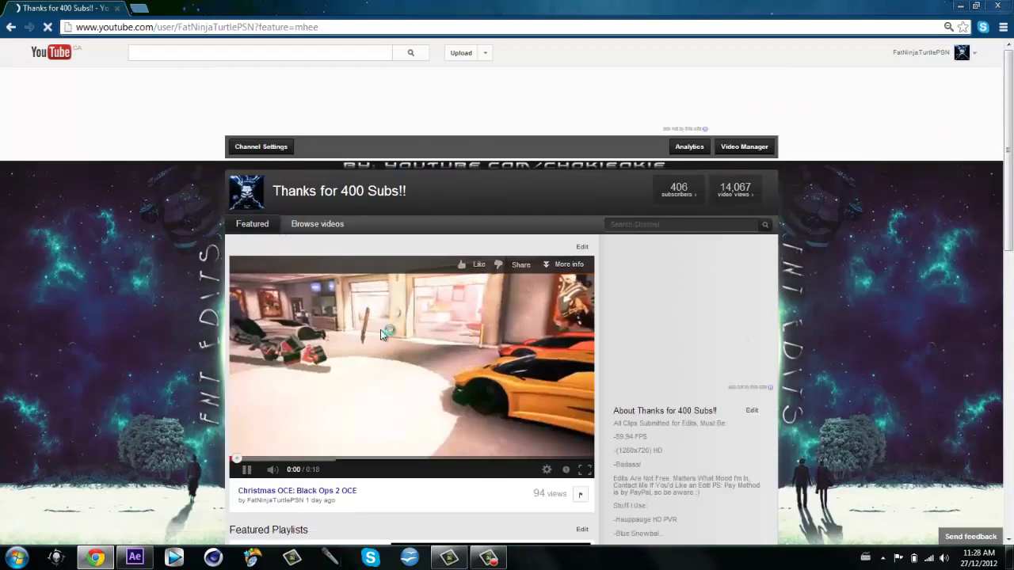
left_click(373, 373)
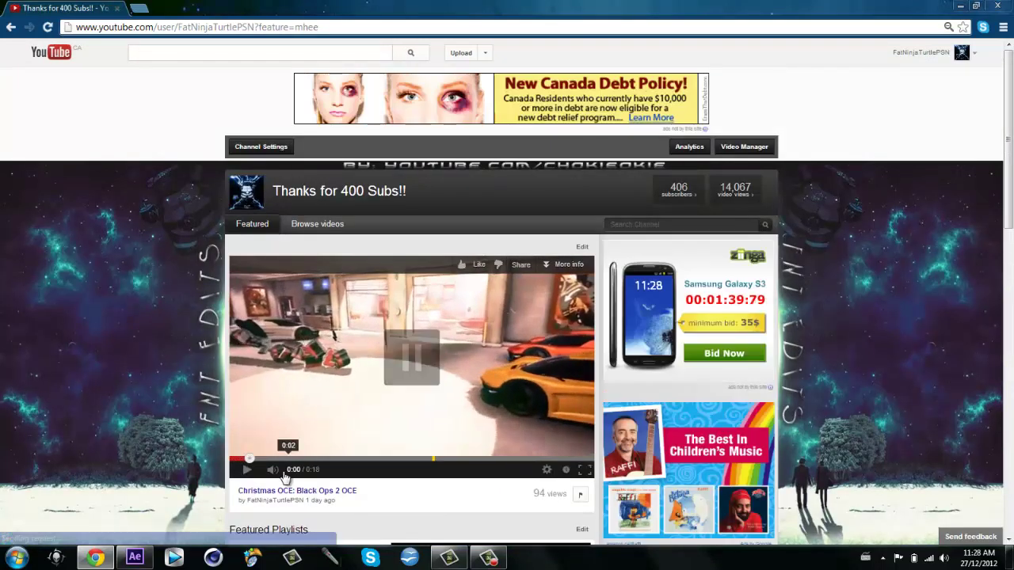
left_click(272, 469)
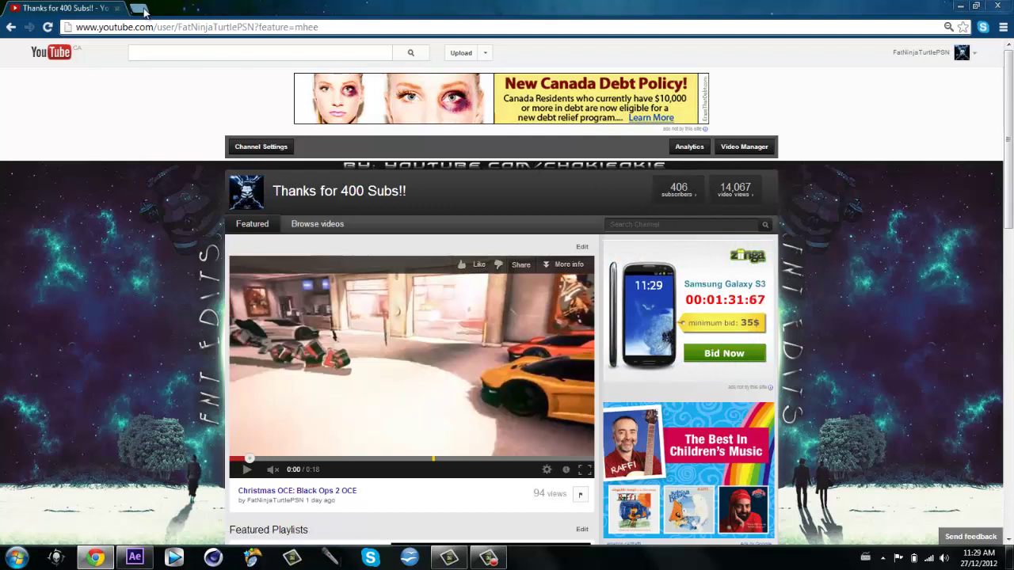
Step: Switch to After Effects, minimize it to reveal the desktop, and stop the screen recording in the Camtasia recorder
left_click(135, 558)
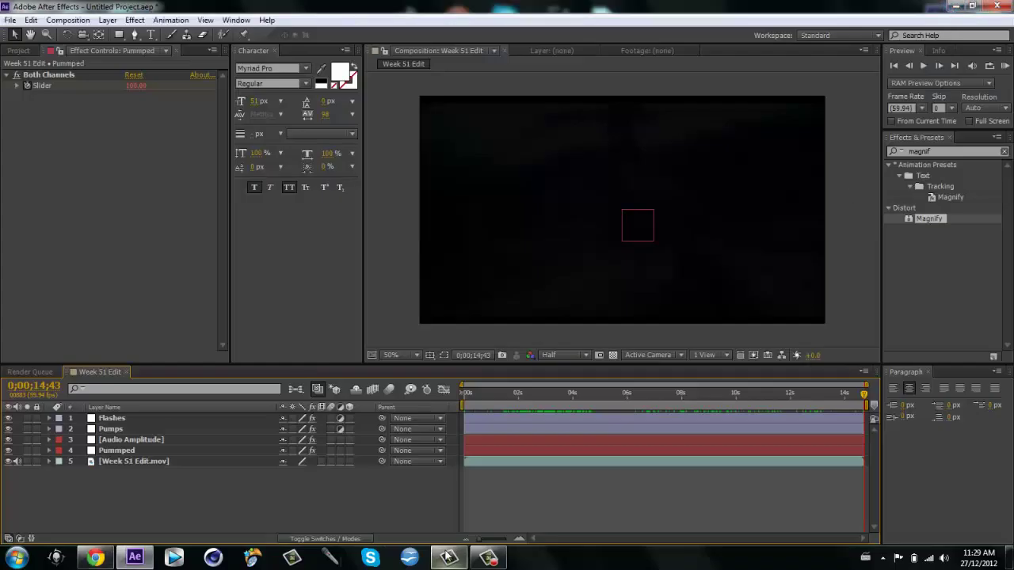
left_click(954, 6)
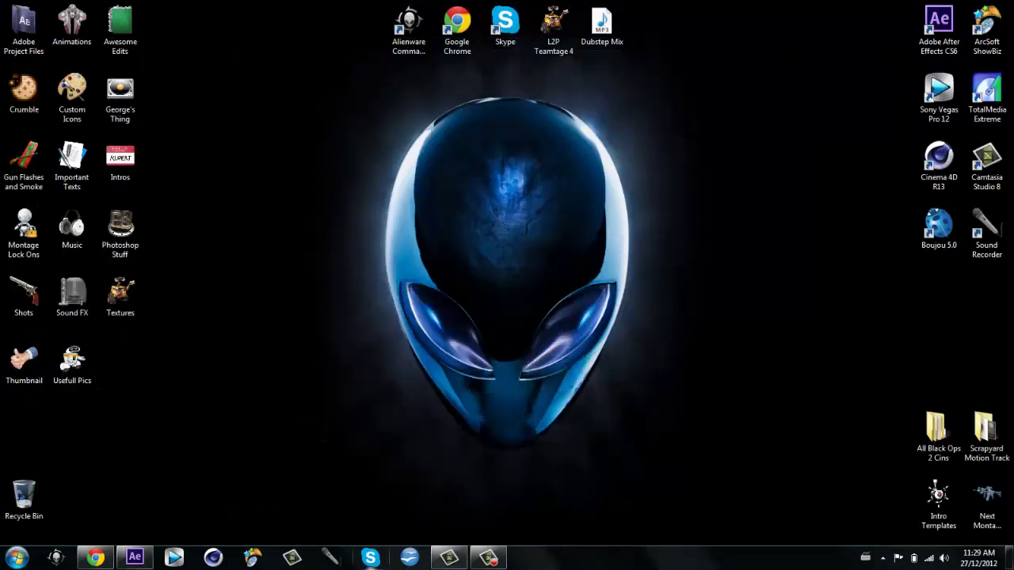
left_click(489, 558)
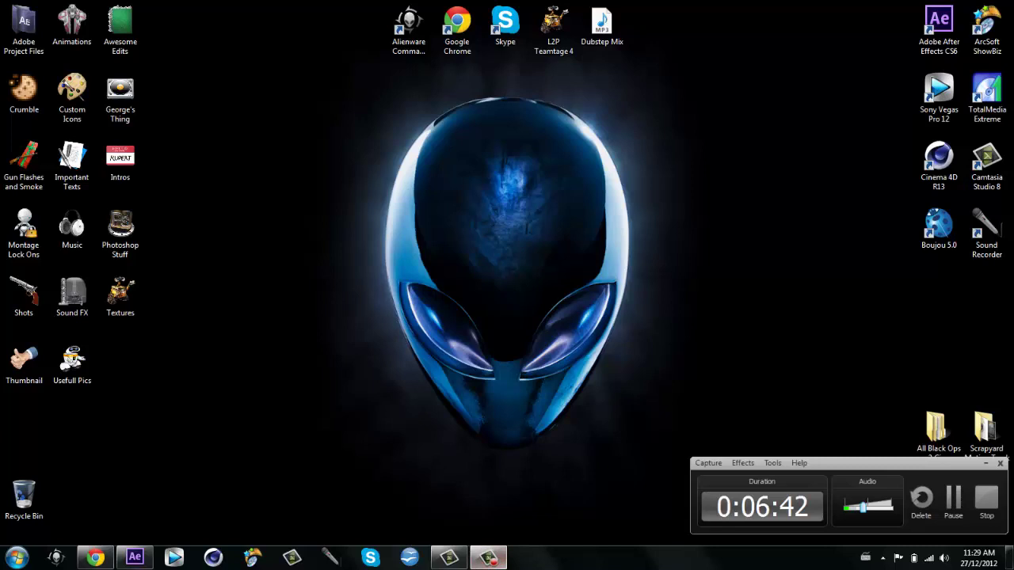
left_click(986, 505)
left_click(994, 499)
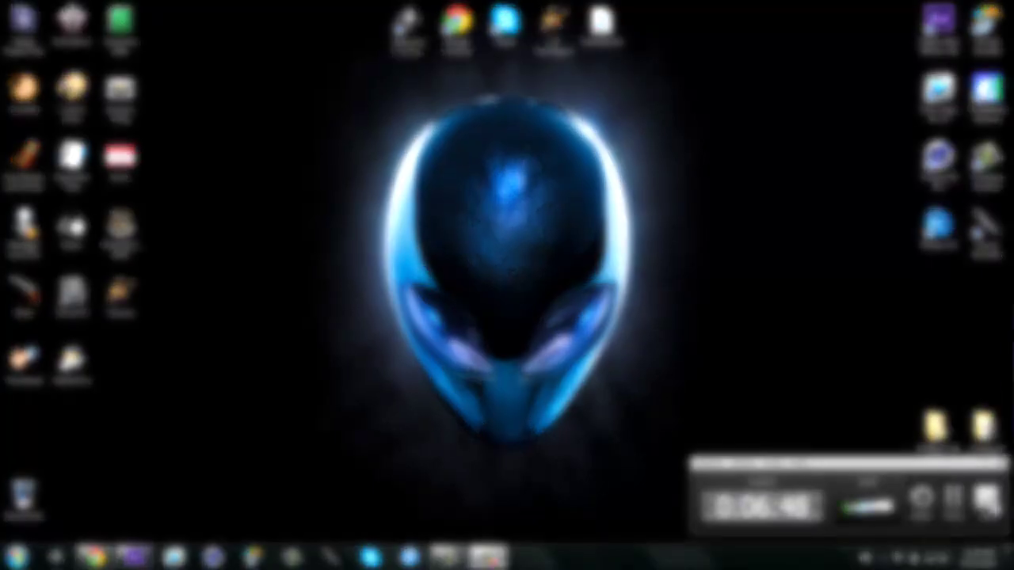